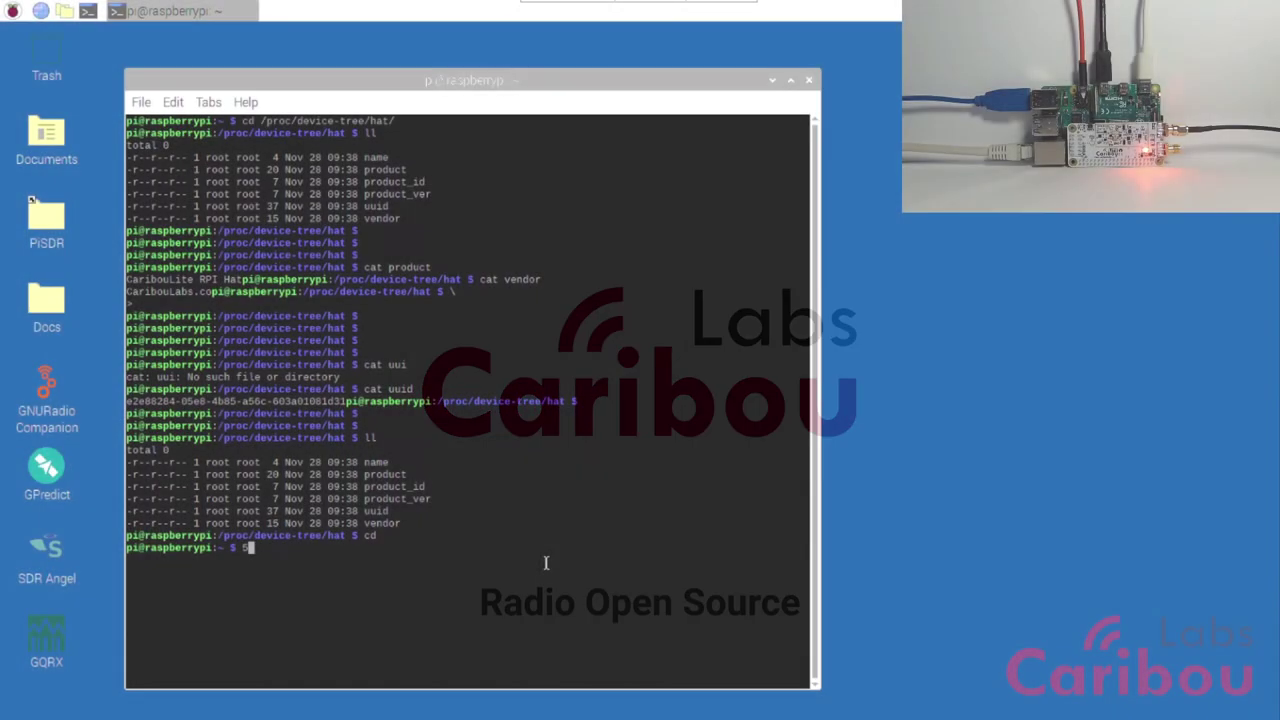
# - Delete the stray 5 from the LXTerminal prompt
pyautogui.press('BackSpace')
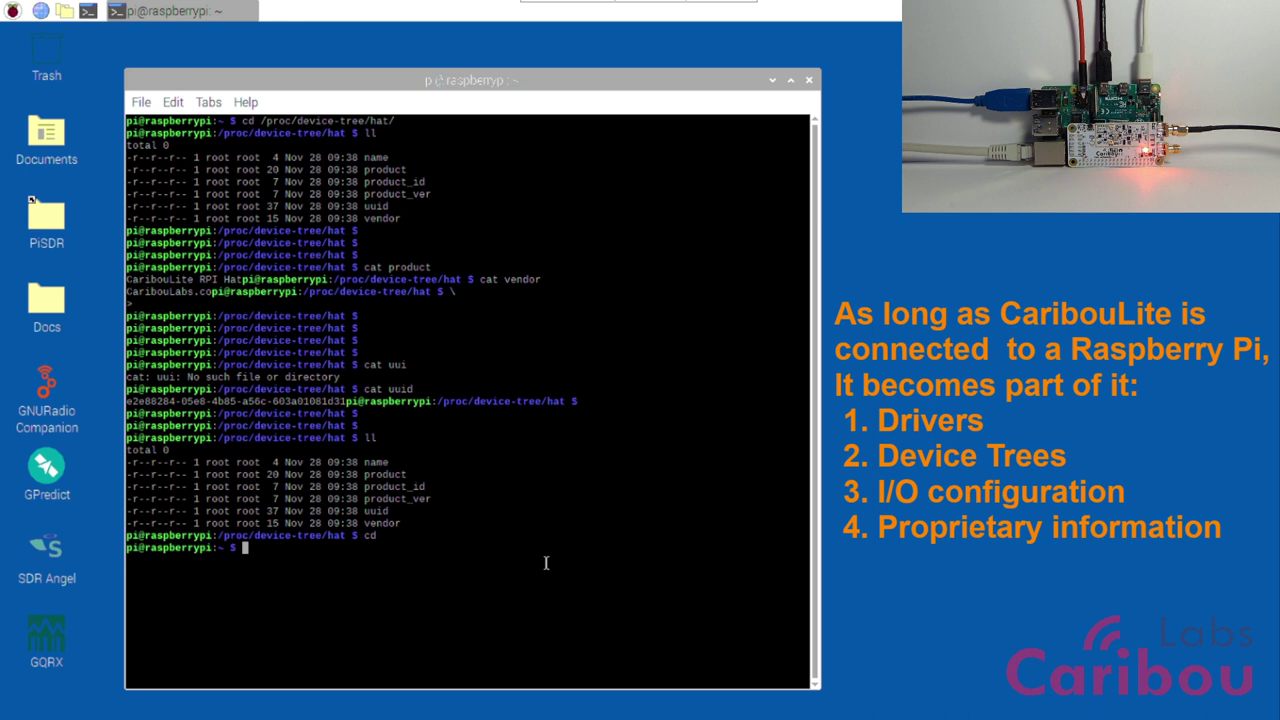
# - Close the old terminal window and launch a fresh LXTerminal from the taskbar
pyautogui.click(811, 81)
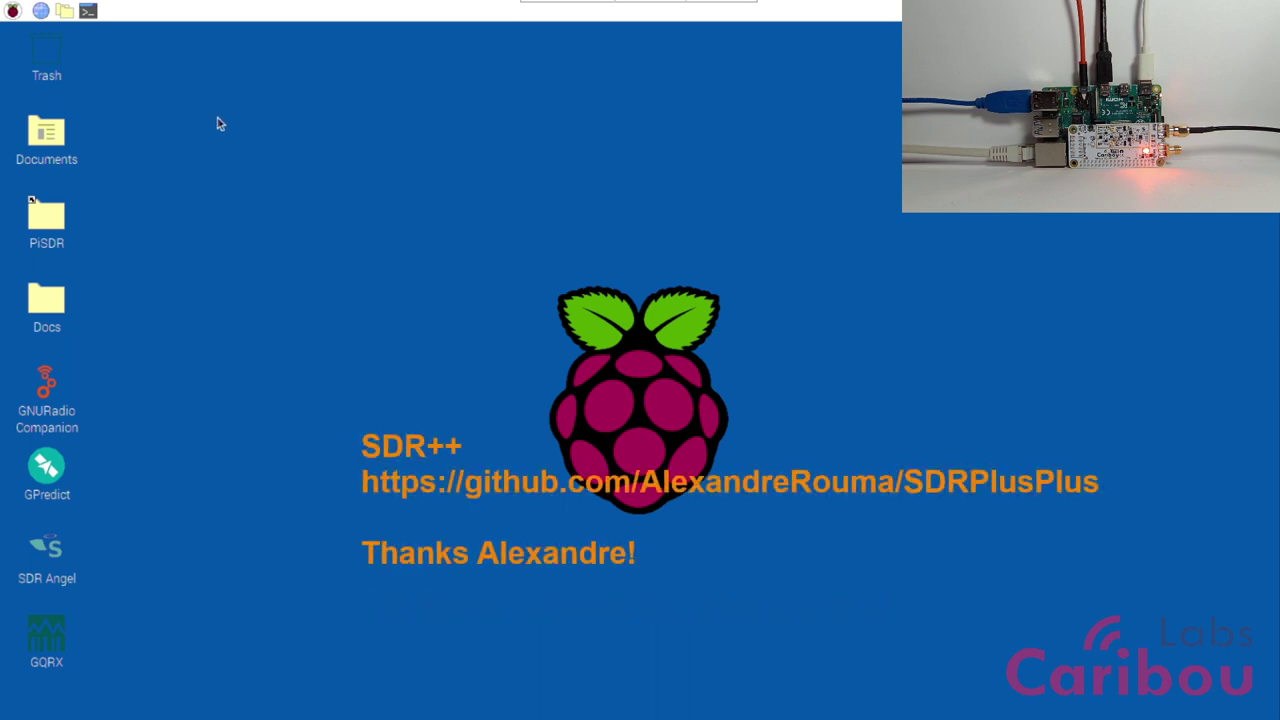
pyautogui.click(88, 11)
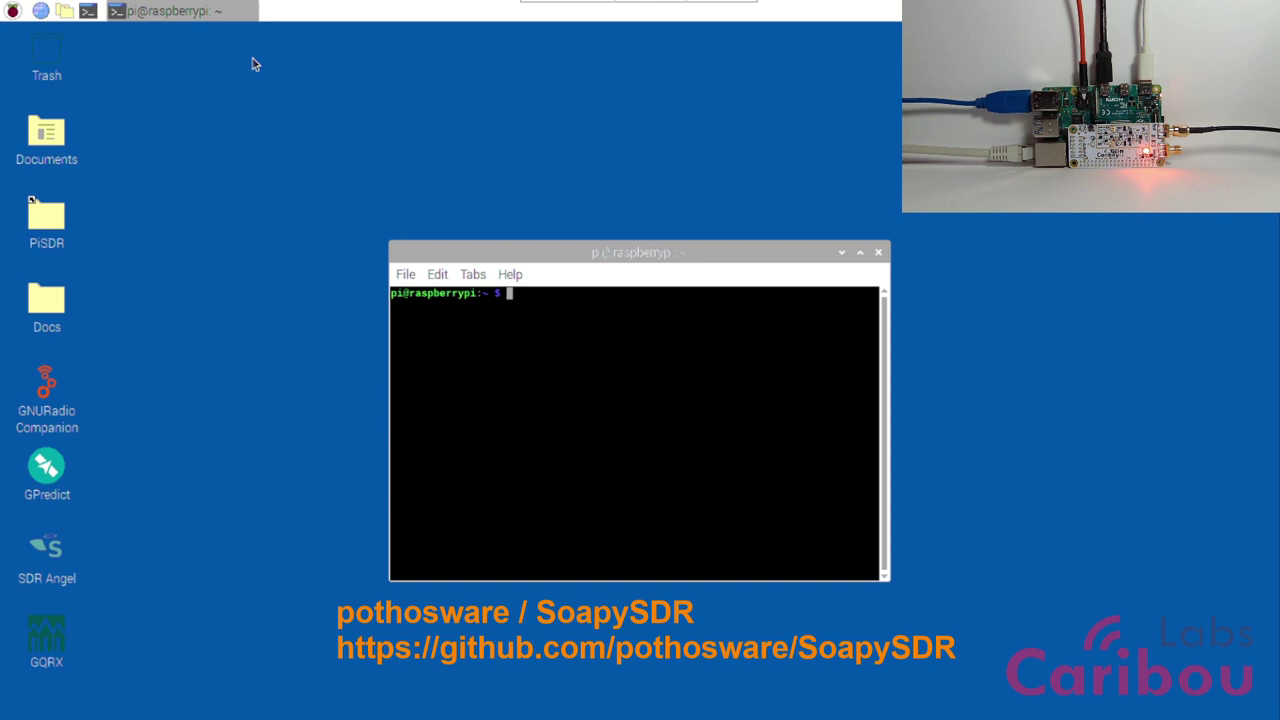
# - Launch SDR++ with 'sudo sdrpp', placing SDR++ on the left and a taller terminal top right
pyautogui.write('sudo ')
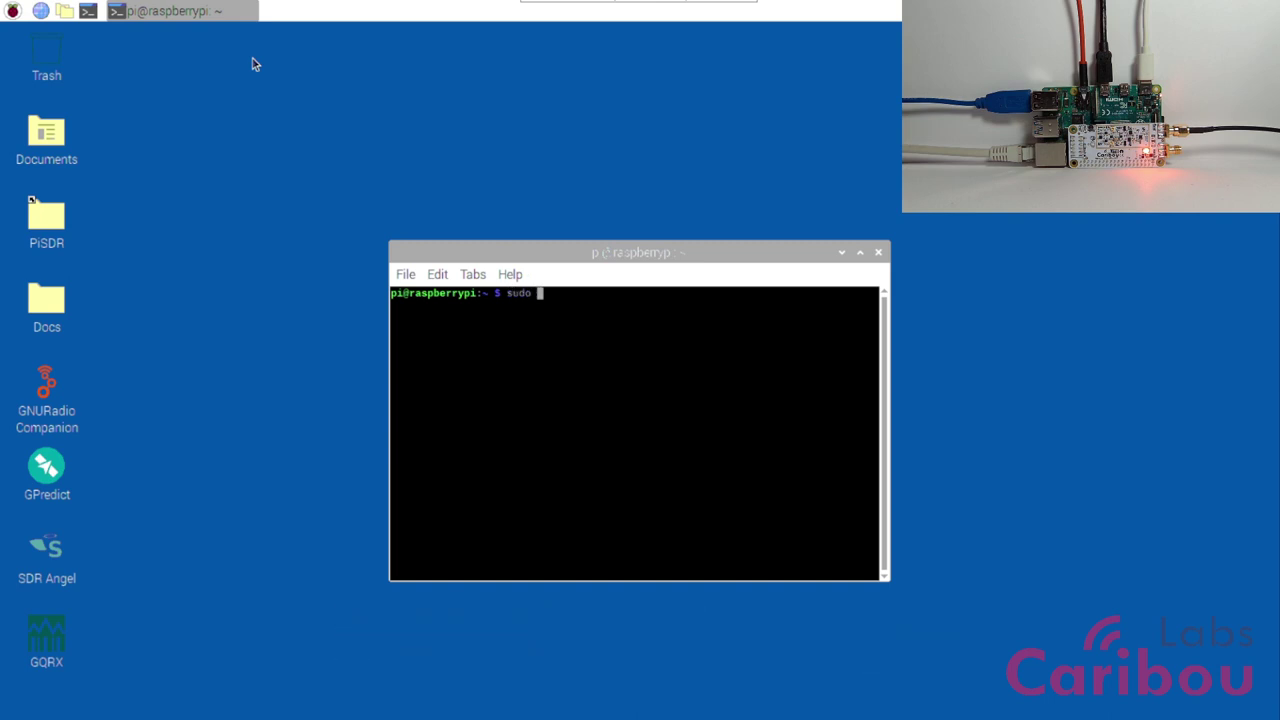
pyautogui.write('sdrpp')
pyautogui.press('Return')
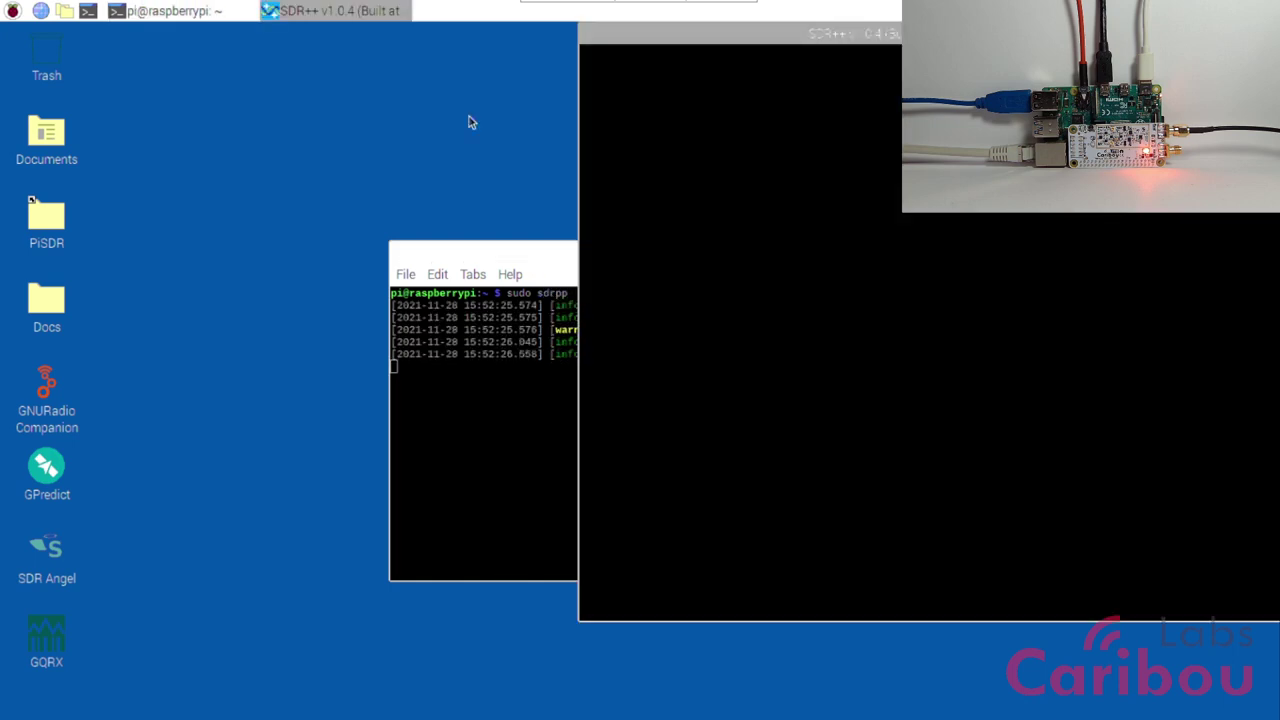
pyautogui.moveTo(730, 46); pyautogui.dragTo(186, 62)
pyautogui.moveTo(734, 266); pyautogui.dragTo(1090, 64)
pyautogui.moveTo(1045, 380); pyautogui.dragTo(1040, 625)
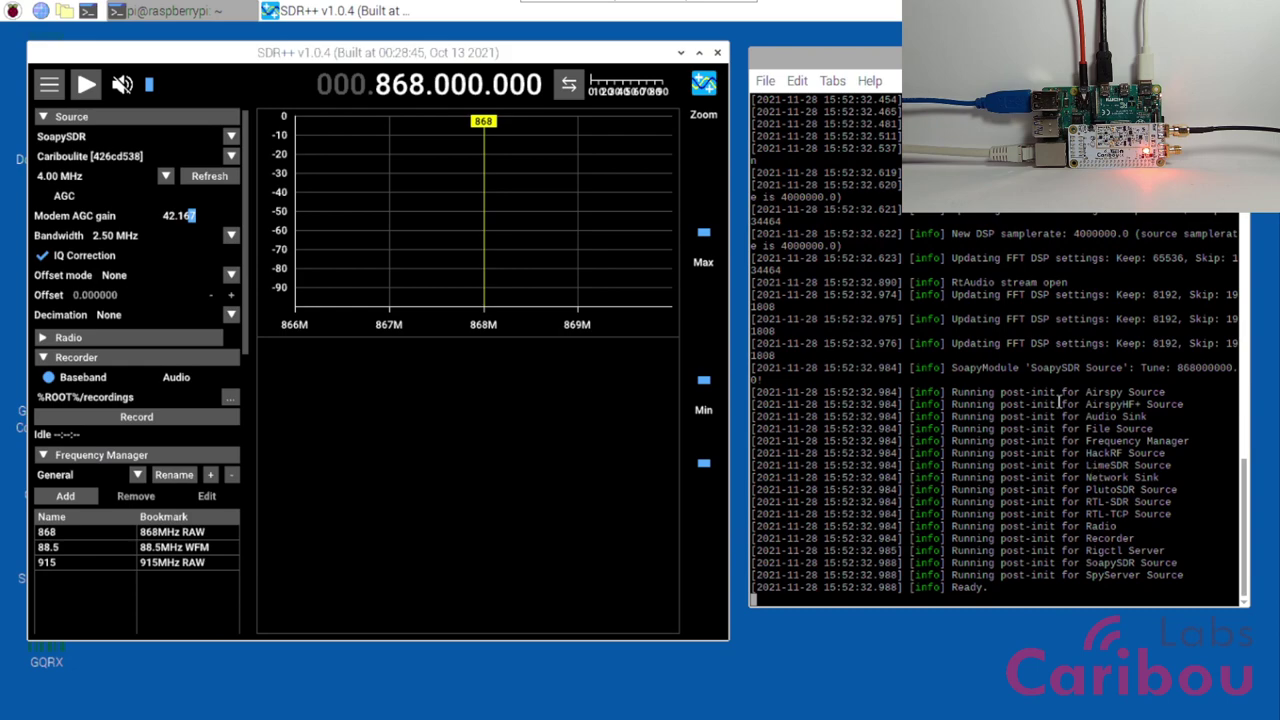
# - Review the SDR++ startup log in the terminal, then minimize the terminal
pyautogui.scroll(15, 997, 343)
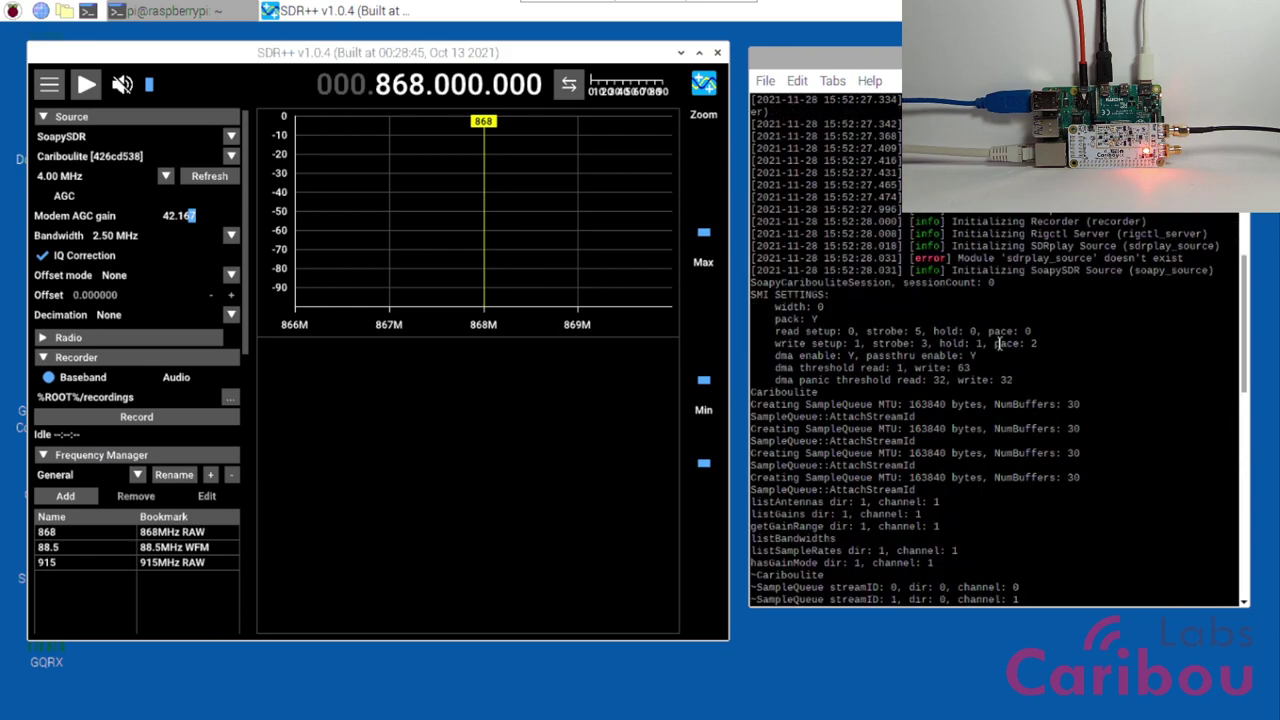
pyautogui.scroll(12, 997, 343)
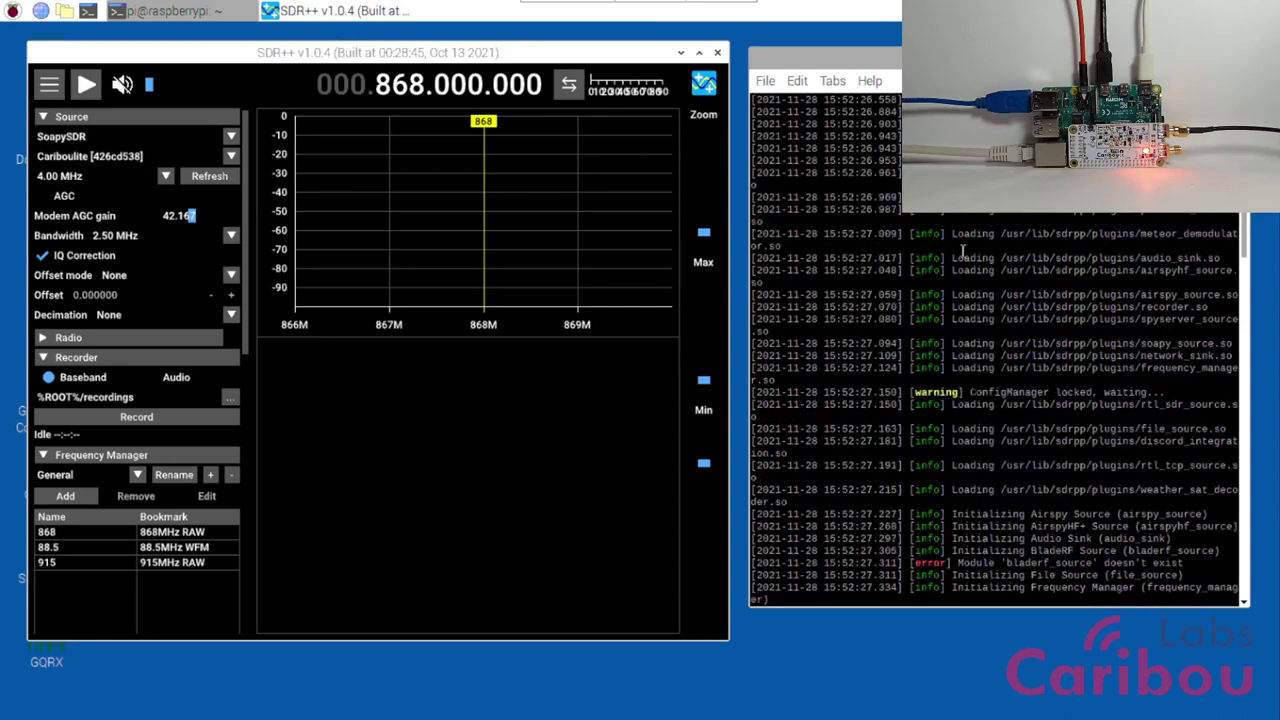
pyautogui.scroll(-8, 963, 250)
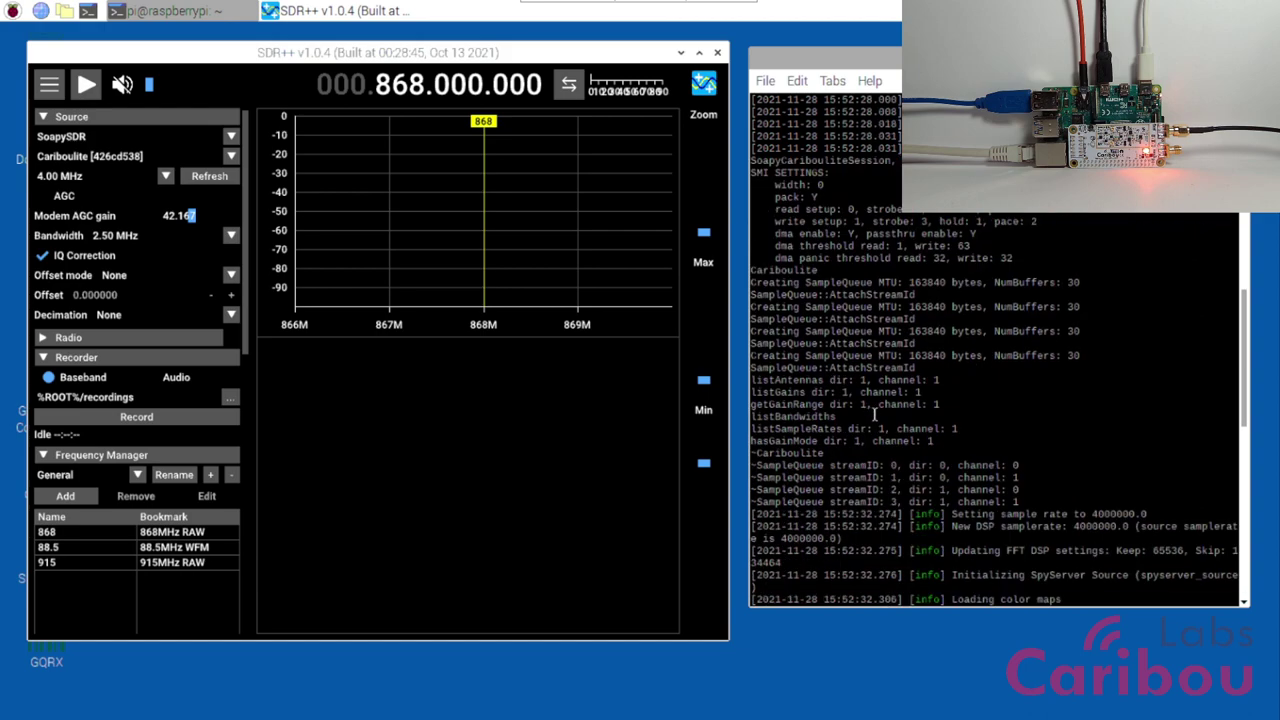
pyautogui.scroll(5, 1040, 446)
pyautogui.scroll(5, 1040, 446)
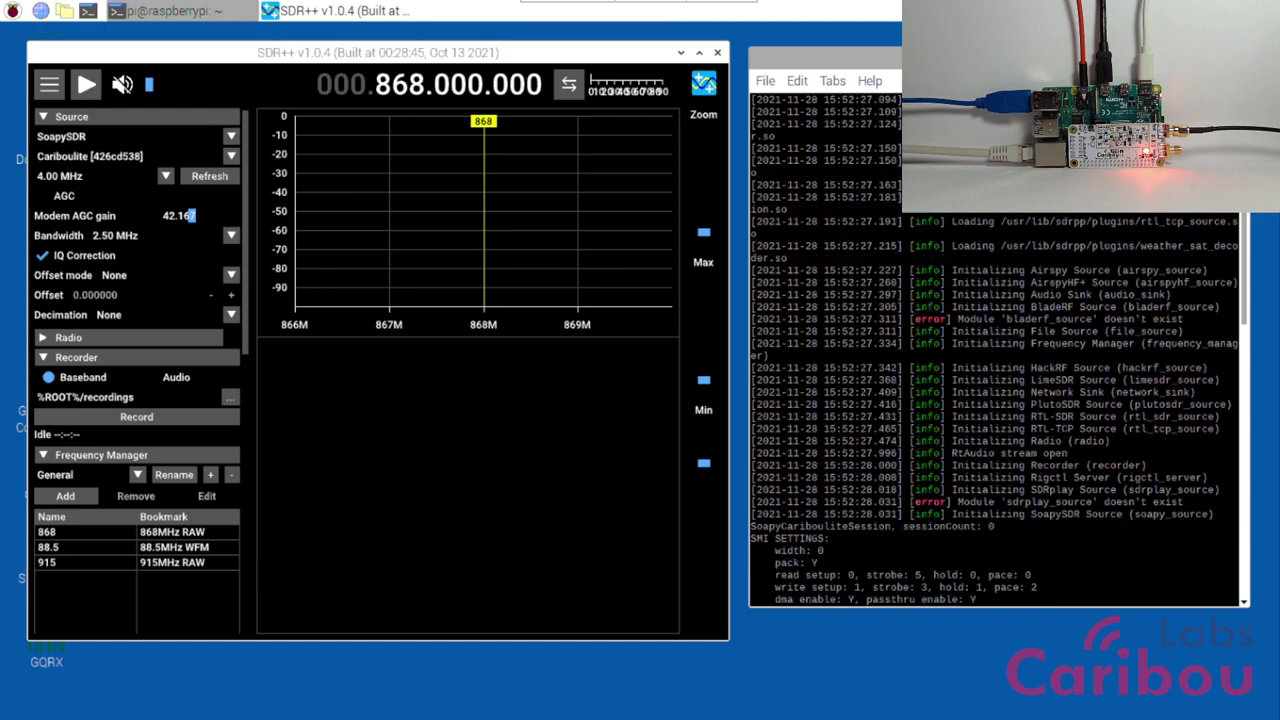
pyautogui.click(1206, 55)
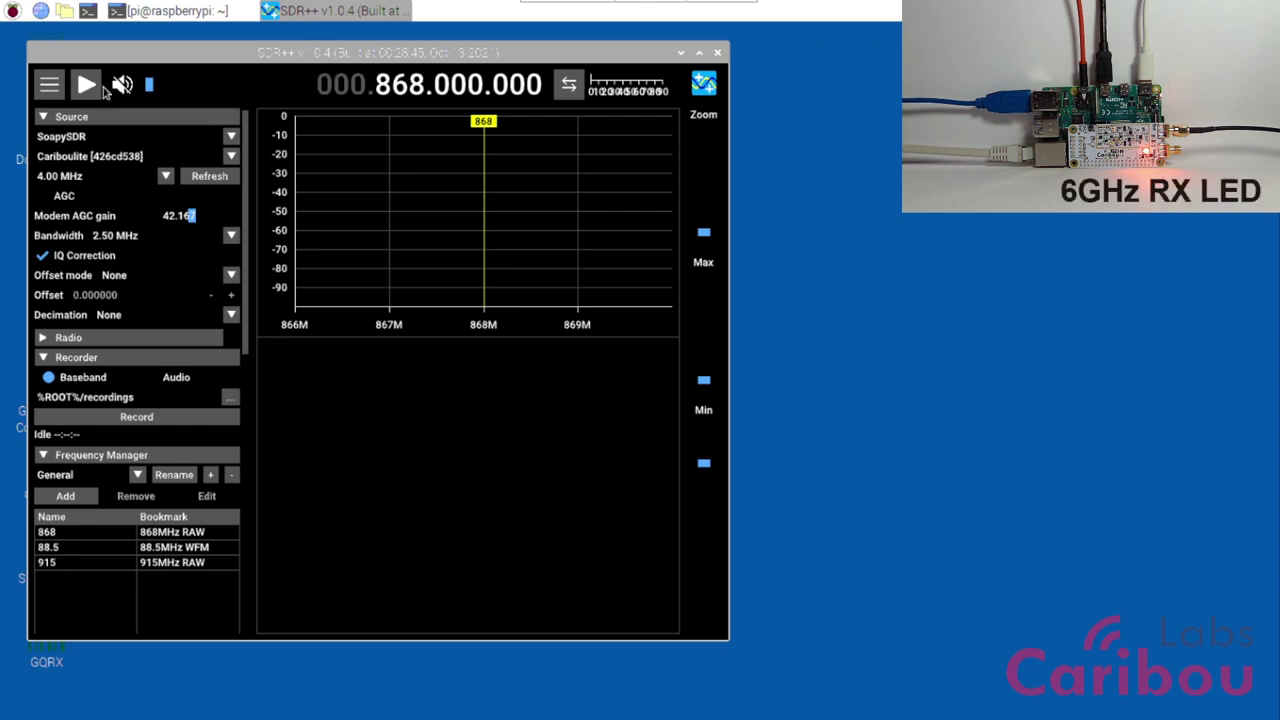
# - Start reception and retune from 868 MHz down to 88.500.000 on the FM band
pyautogui.press('space')
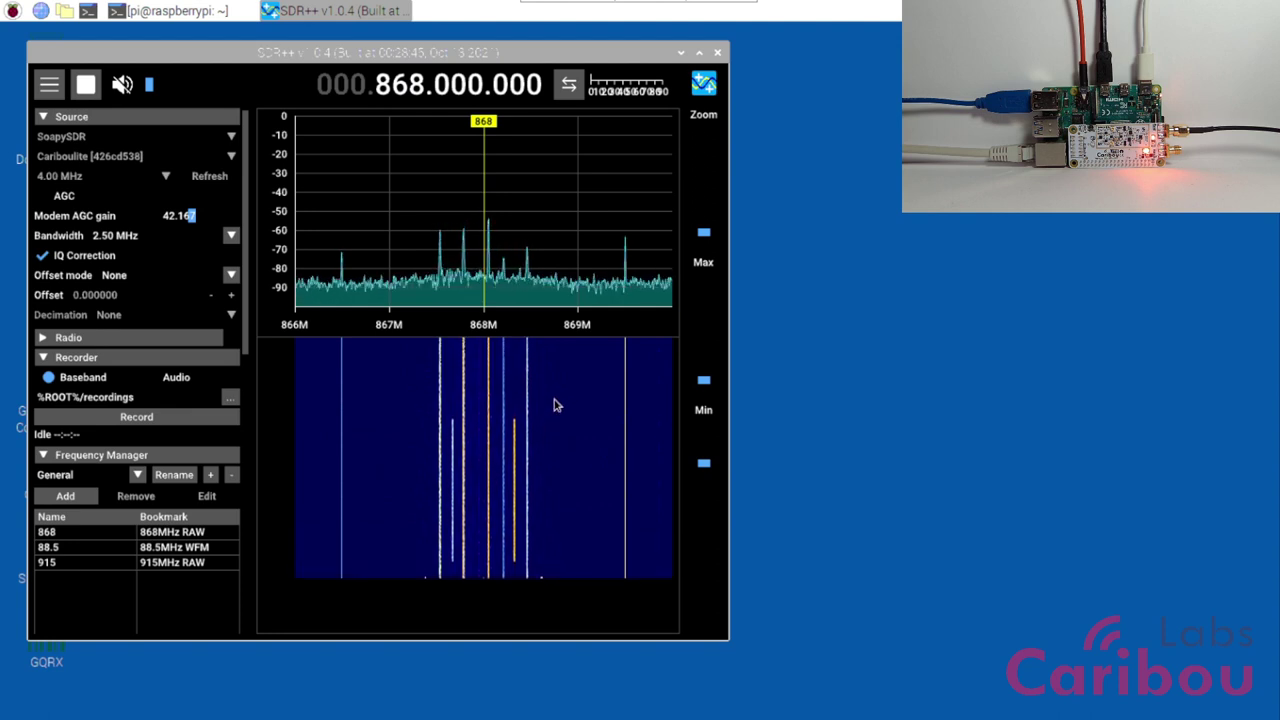
pyautogui.click(377, 95)
pyautogui.scroll(-6, 380, 92)
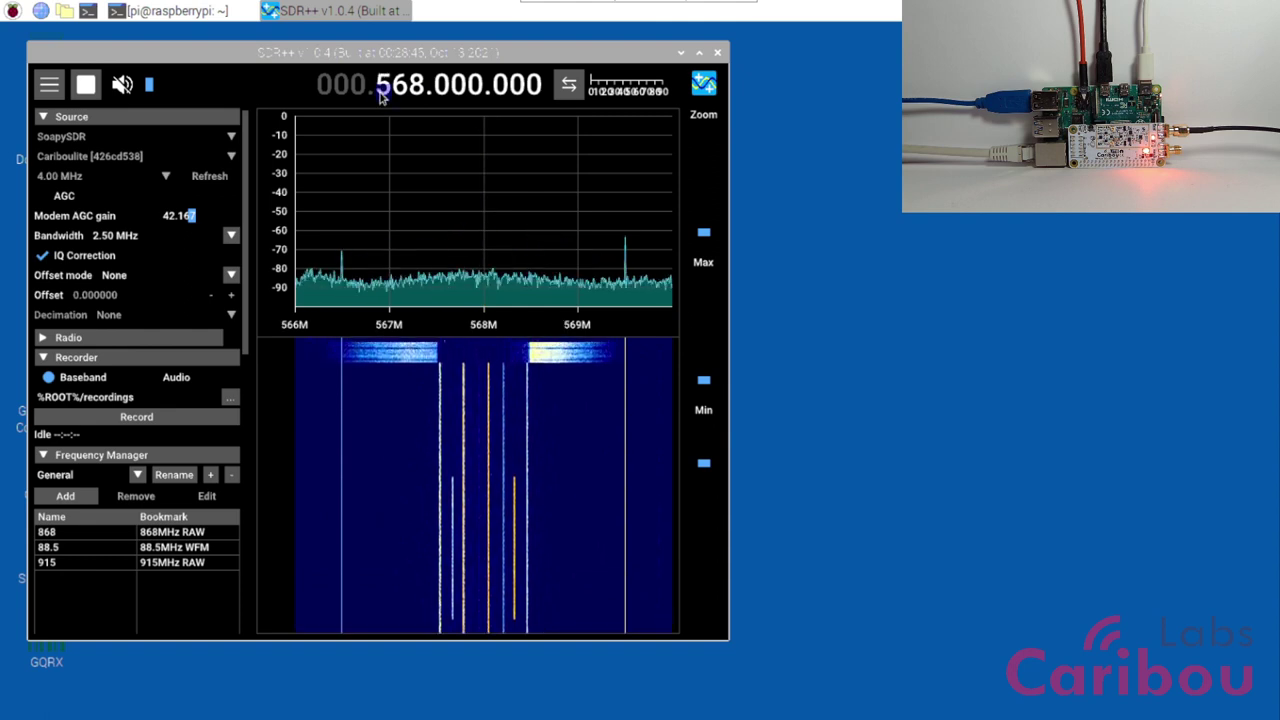
pyautogui.scroll(-1, 382, 92)
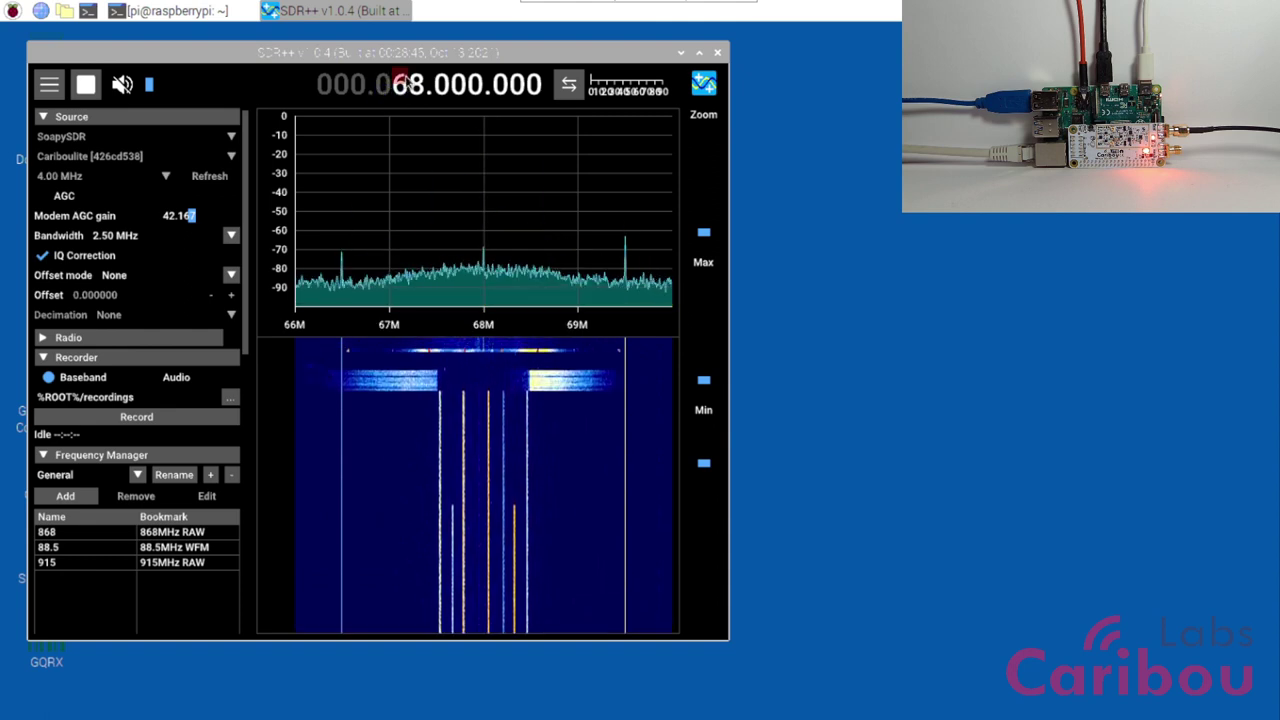
pyautogui.scroll(2, 400, 82)
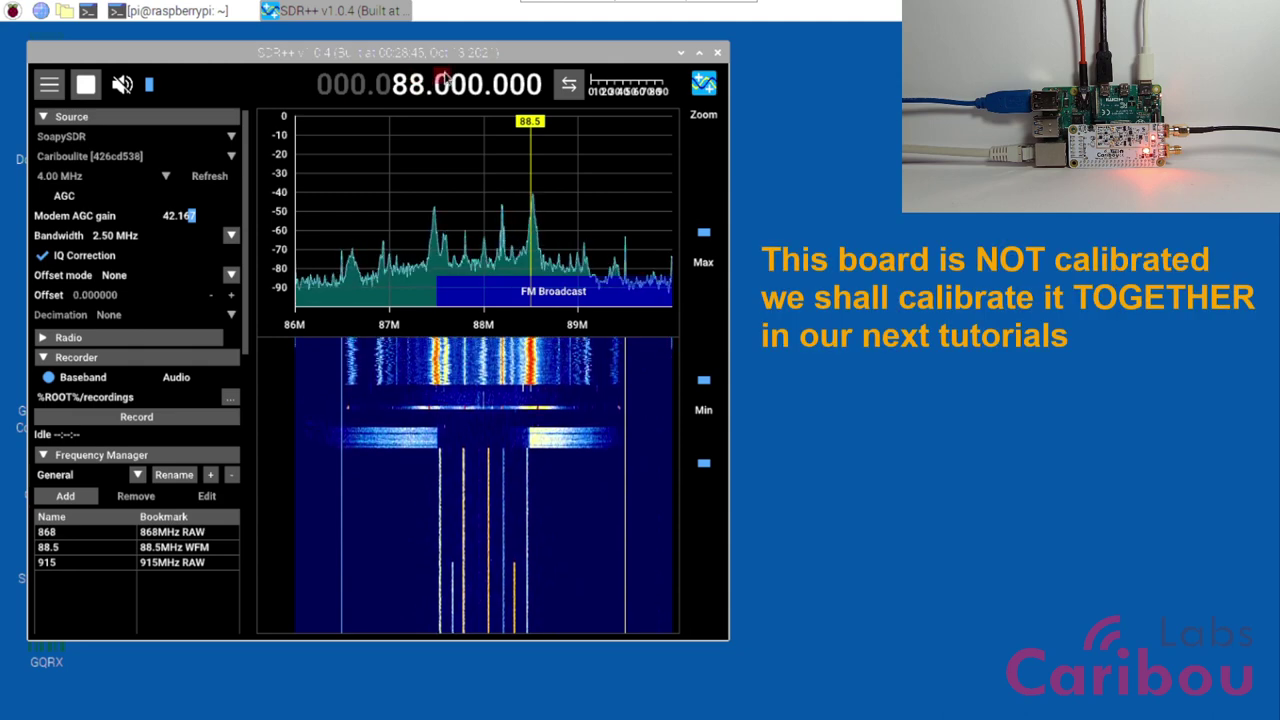
pyautogui.scroll(1, 443, 80)
pyautogui.click(568, 85)
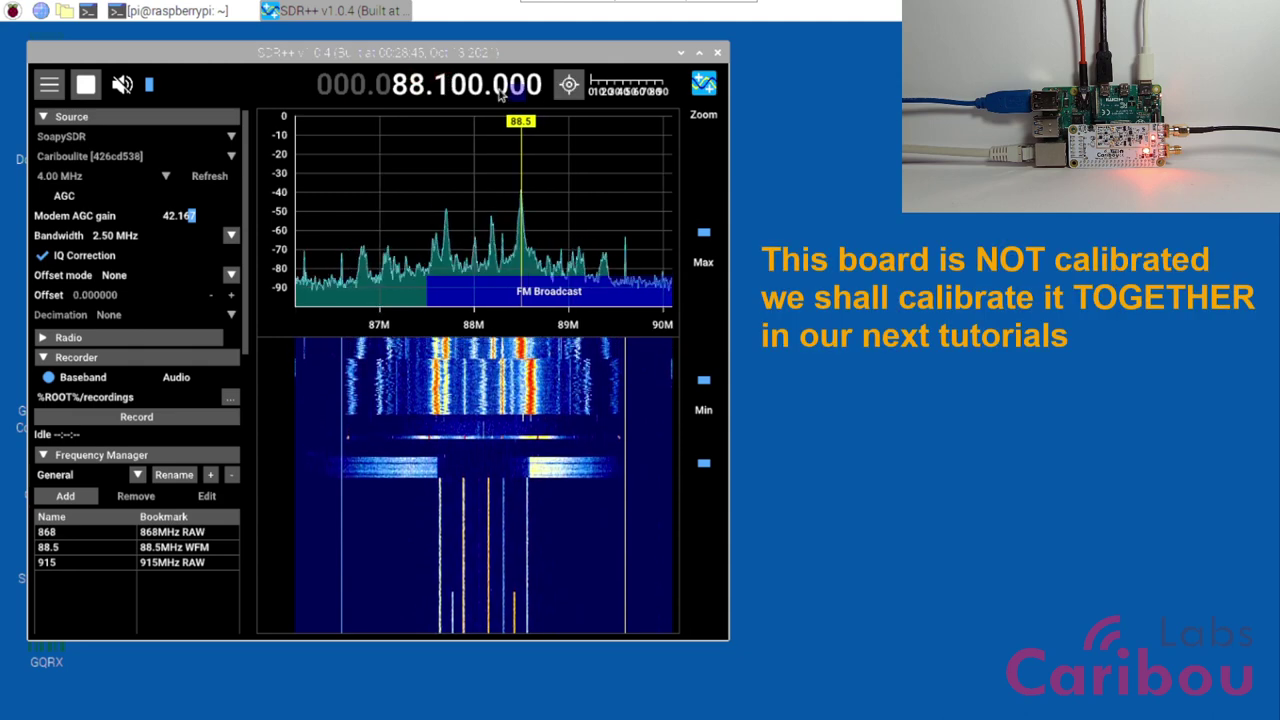
pyautogui.scroll(3, 442, 80)
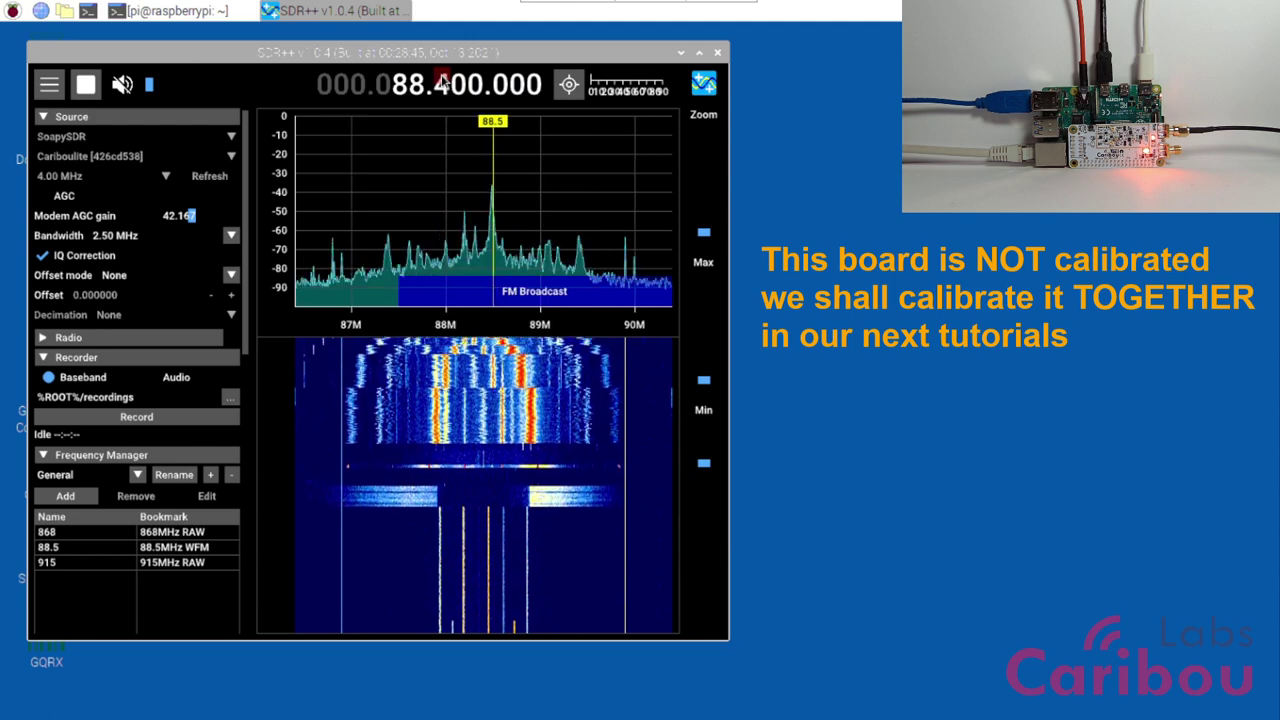
pyautogui.scroll(1, 443, 80)
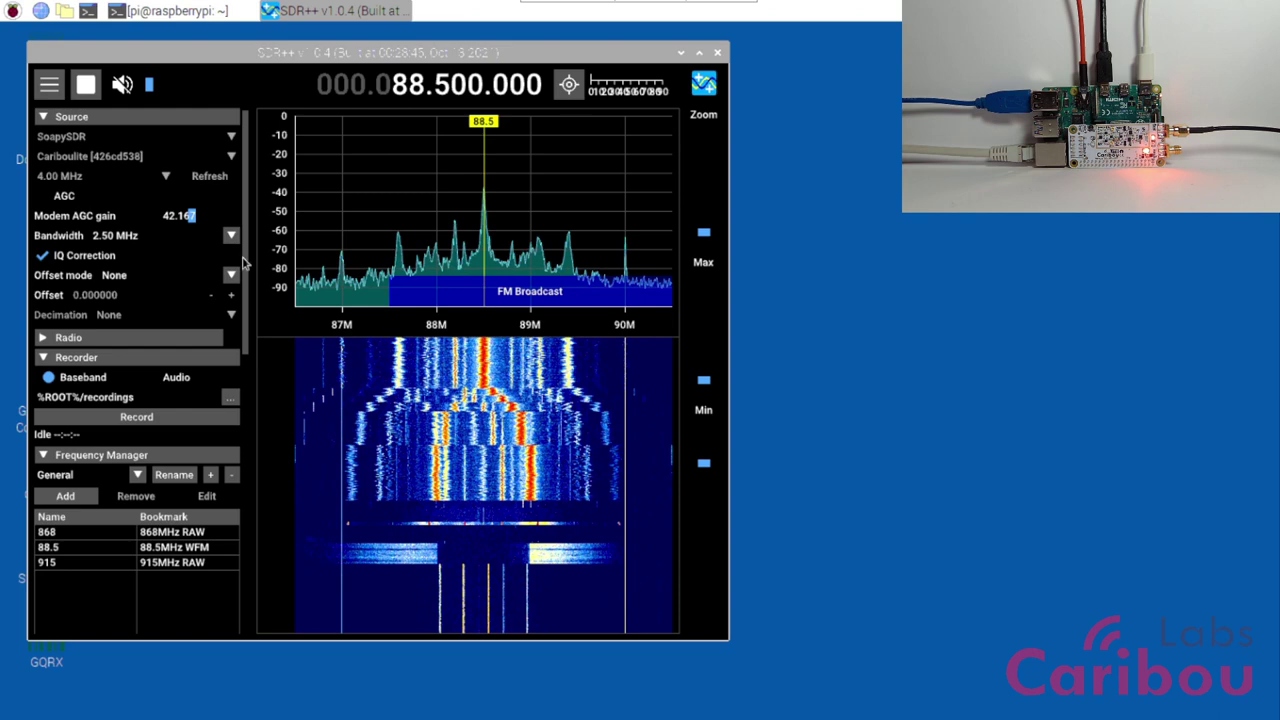
# - Drag the Modem AGC gain down from 42.167 to about 34
pyautogui.click(187, 218)
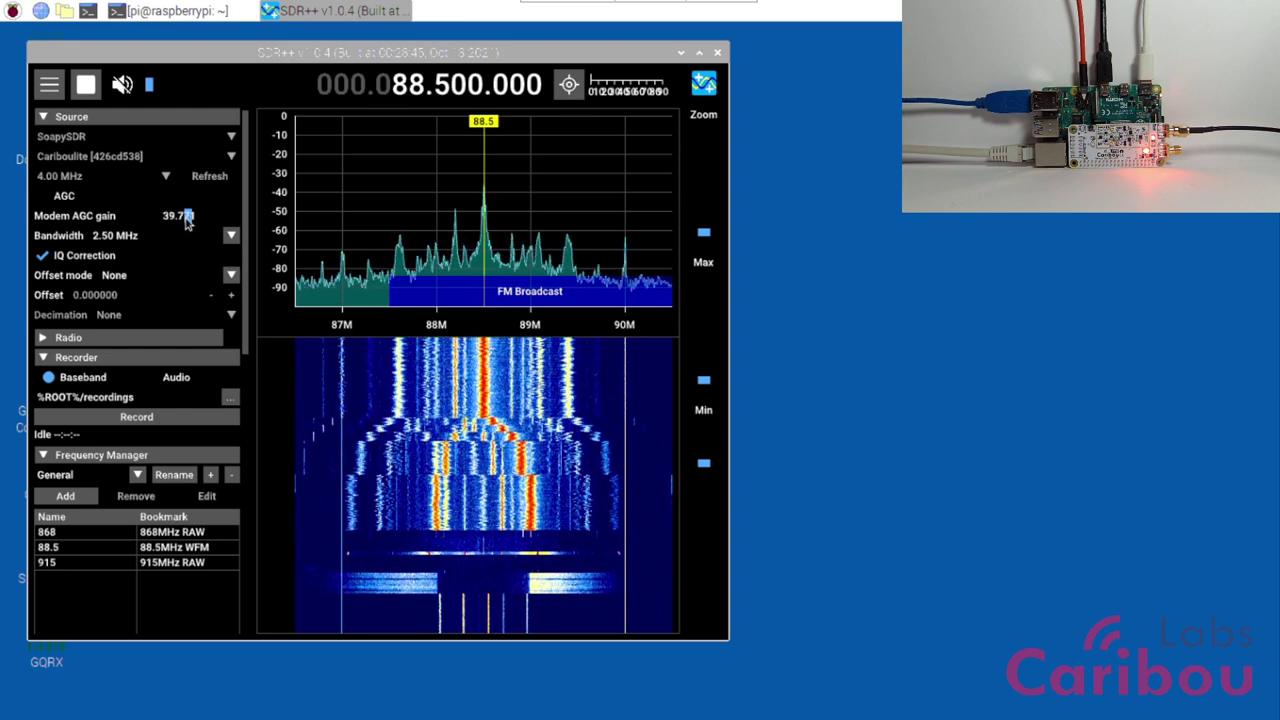
pyautogui.moveTo(187, 222); pyautogui.dragTo(179, 224)
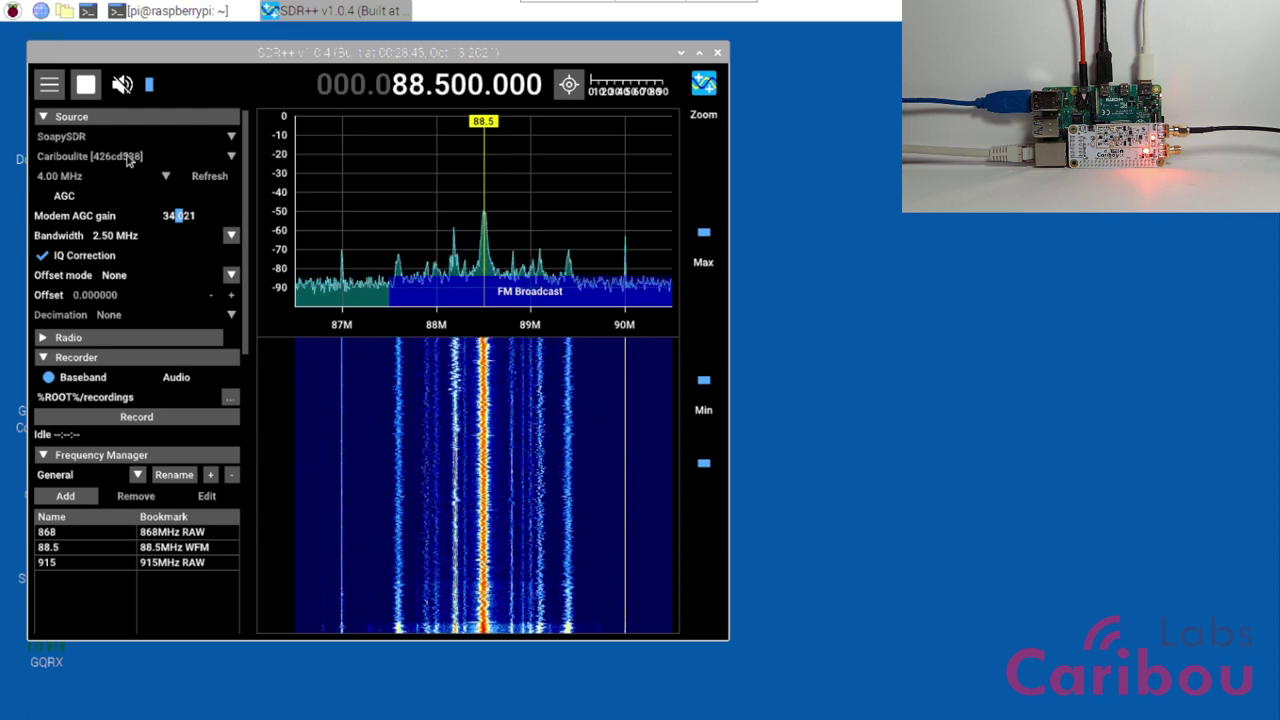
pyautogui.click(44, 198)
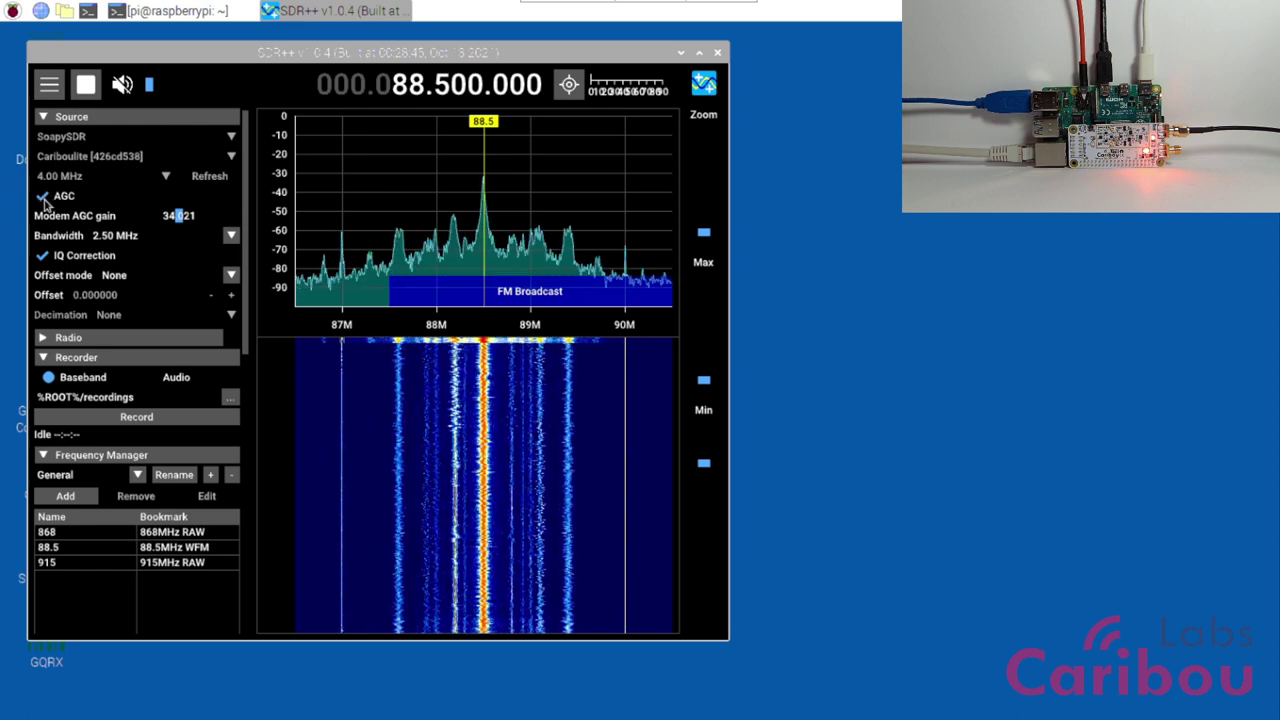
pyautogui.click(231, 237)
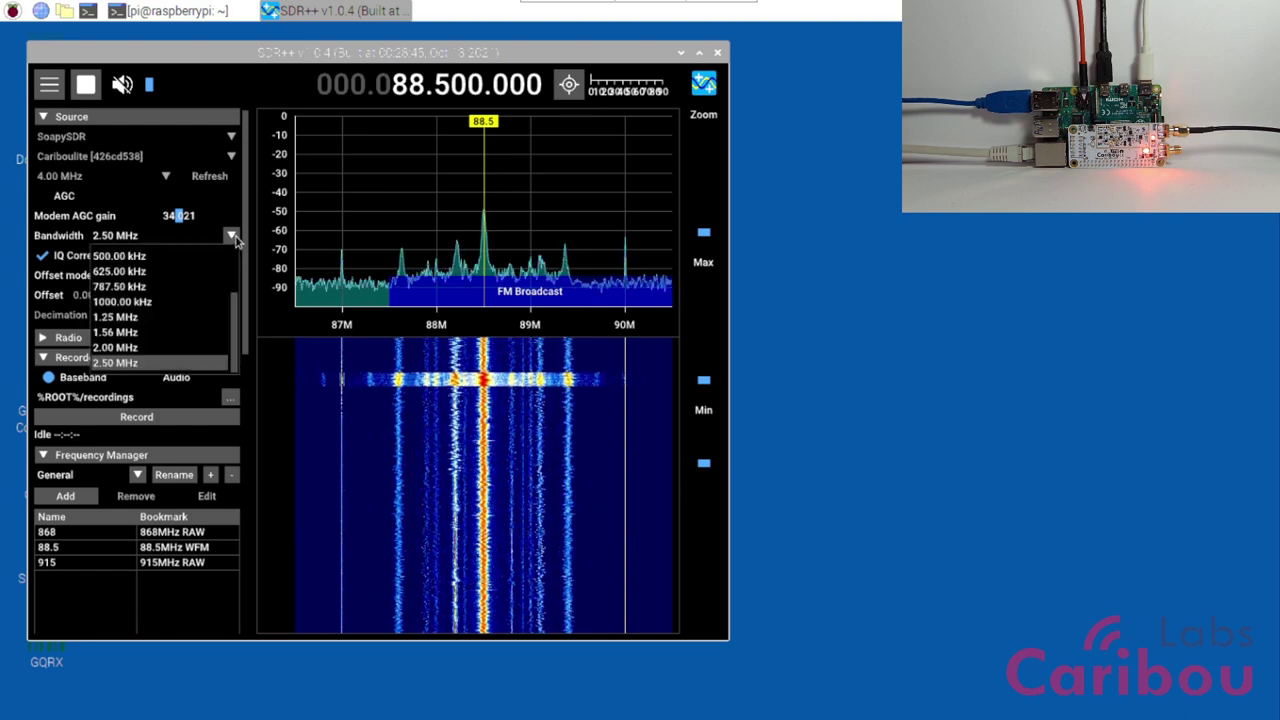
pyautogui.click(193, 332)
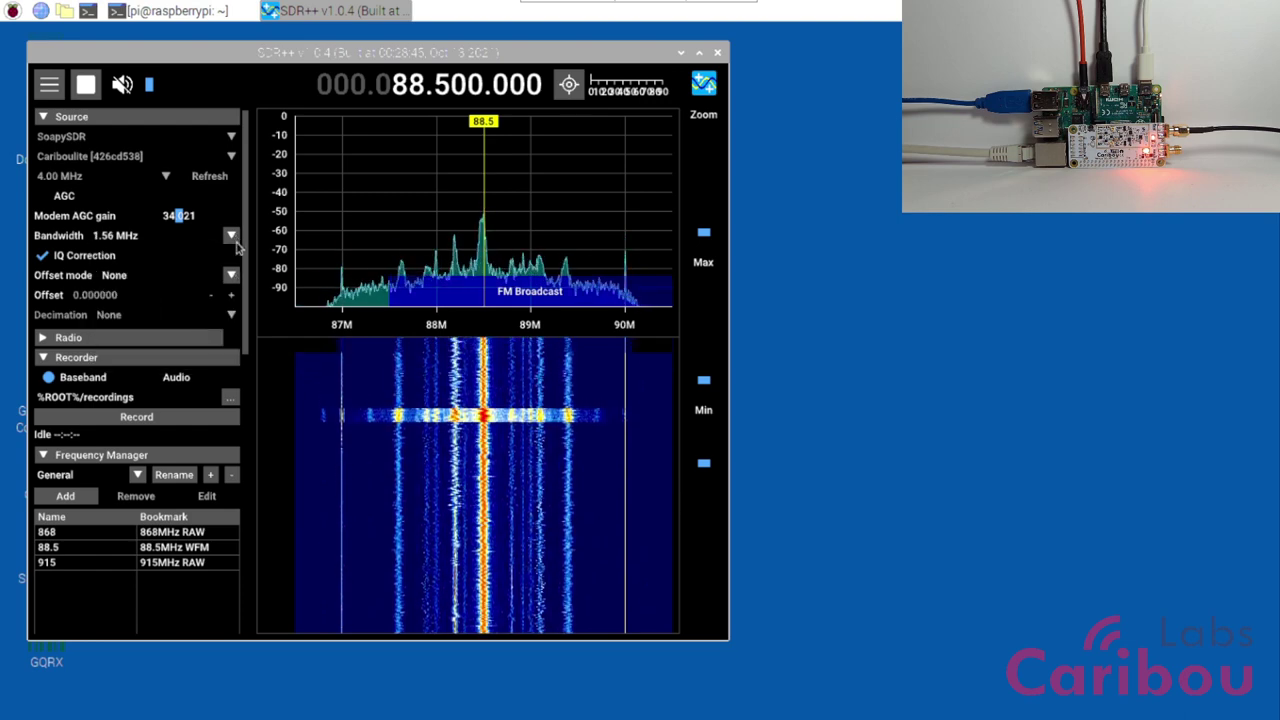
pyautogui.click(232, 238)
pyautogui.click(188, 366)
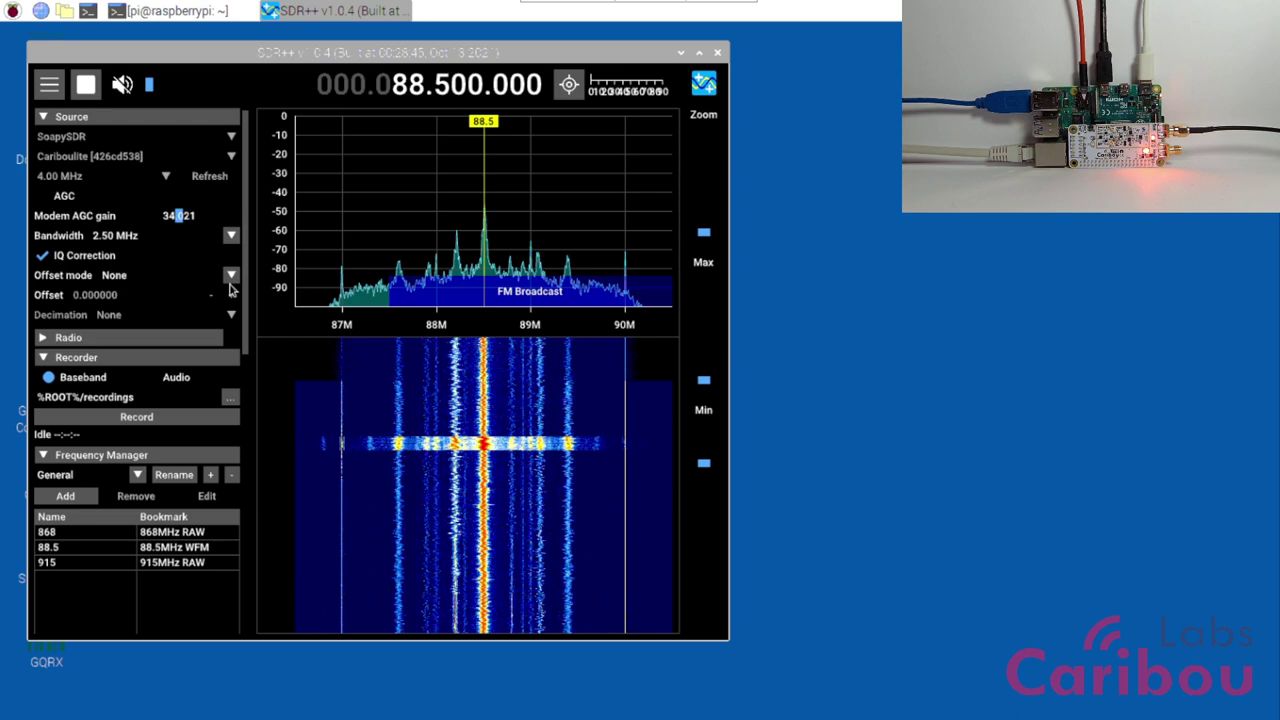
pyautogui.click(233, 240)
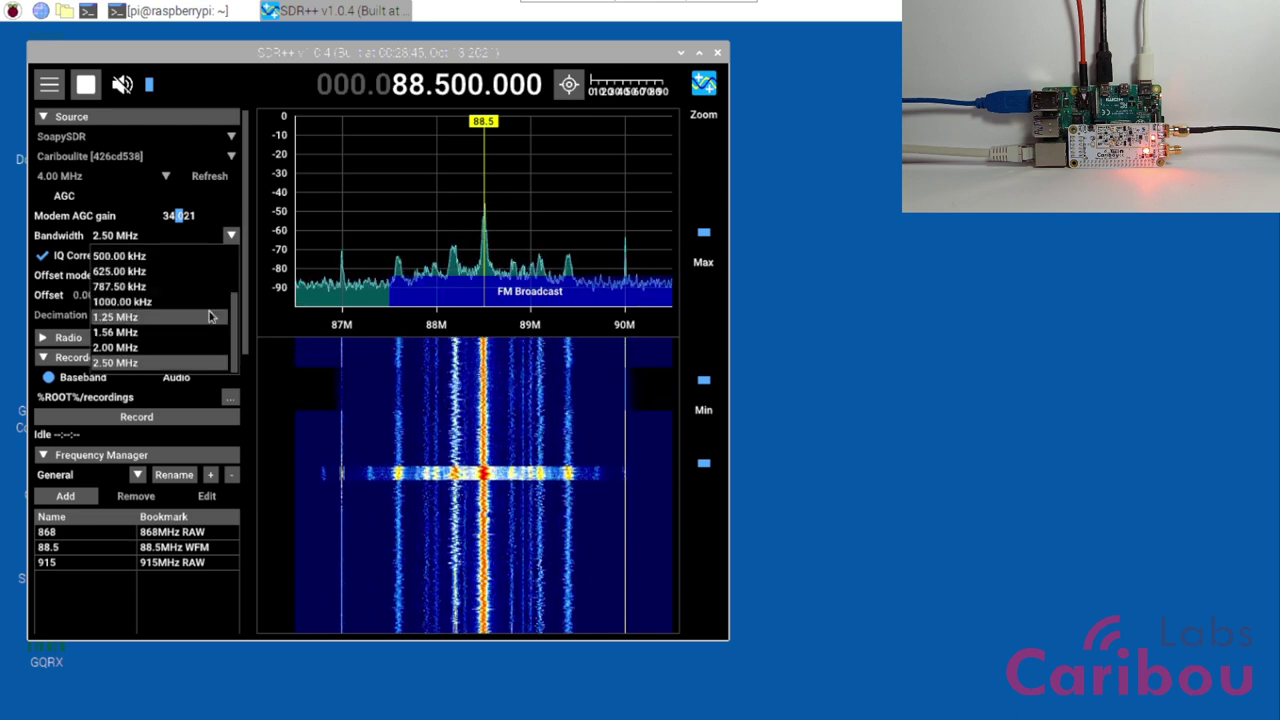
pyautogui.scroll(3, 210, 317)
pyautogui.click(236, 237)
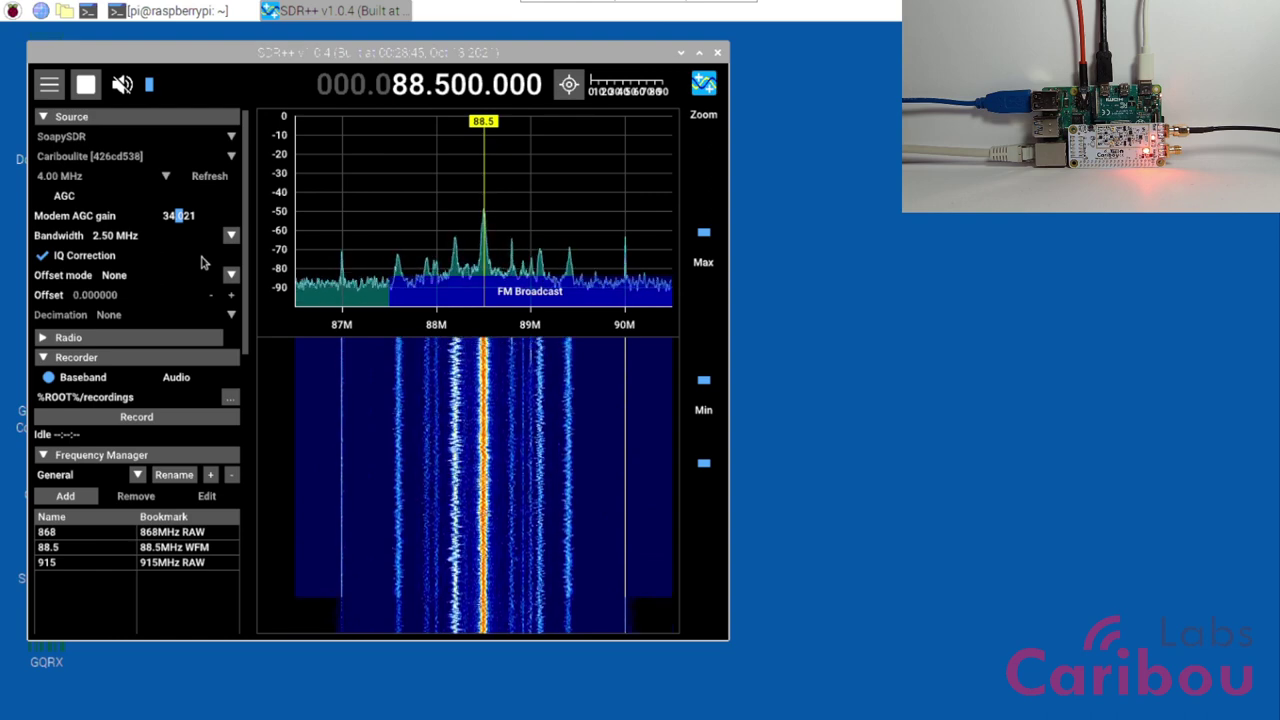
pyautogui.scroll(-3, 200, 262)
pyautogui.scroll(3, 200, 262)
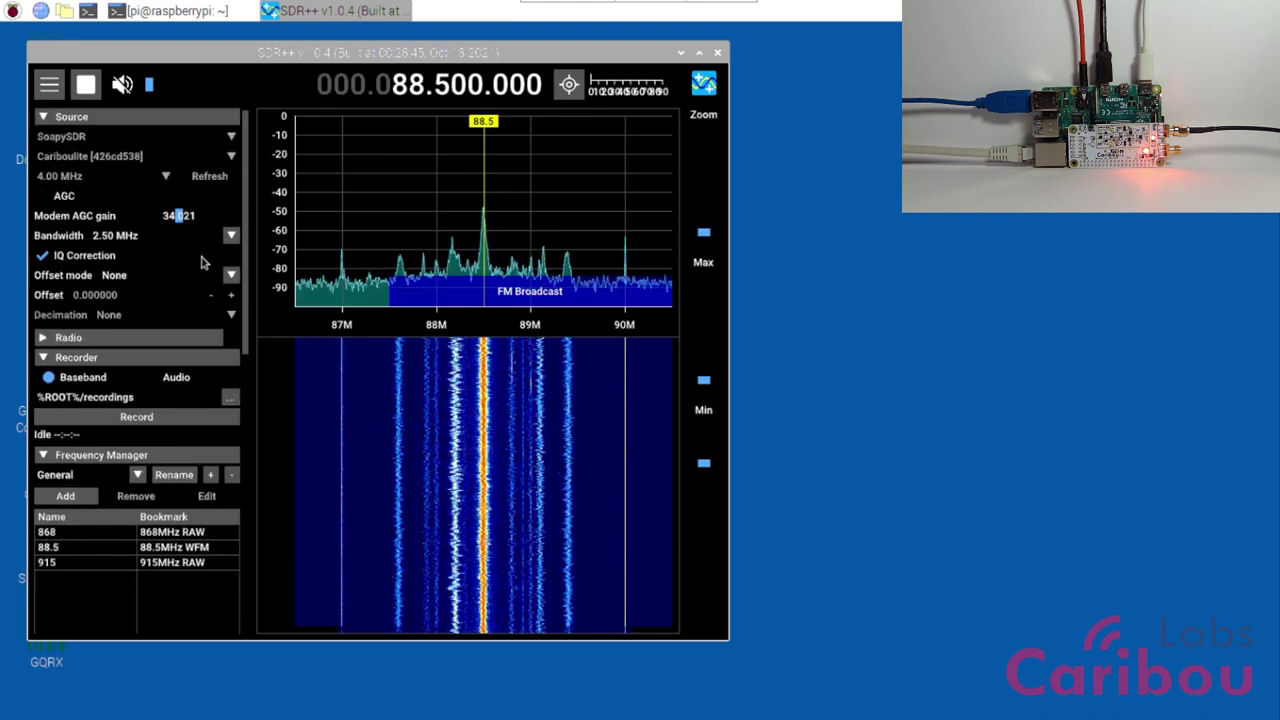
pyautogui.scroll(-8, 200, 262)
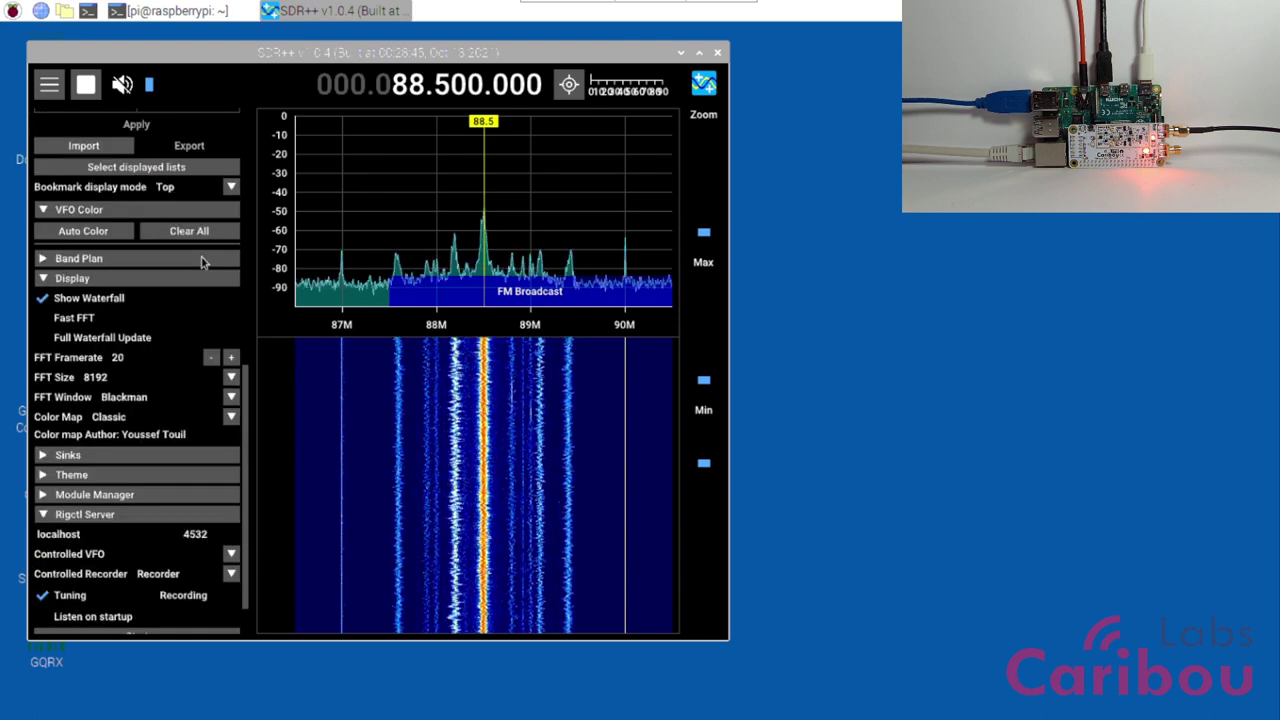
# - Scroll the left panel back up to the Source section
pyautogui.scroll(7, 190, 305)
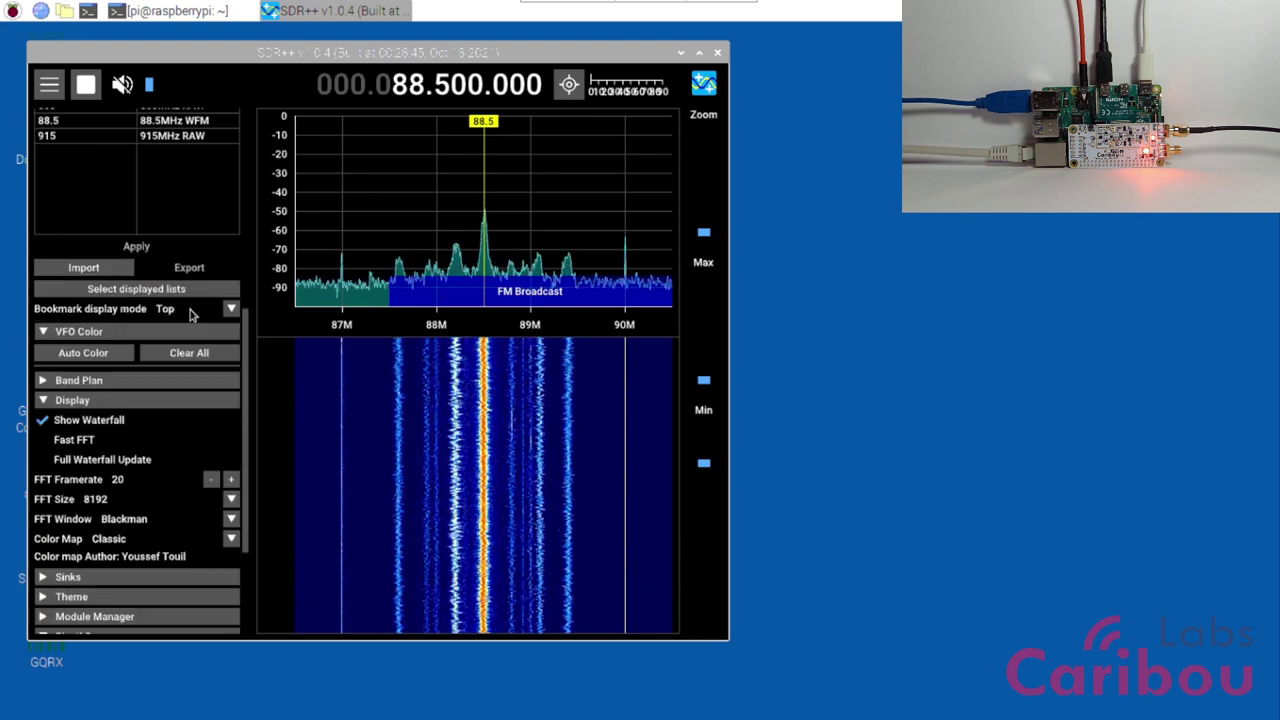
pyautogui.scroll(2, 190, 316)
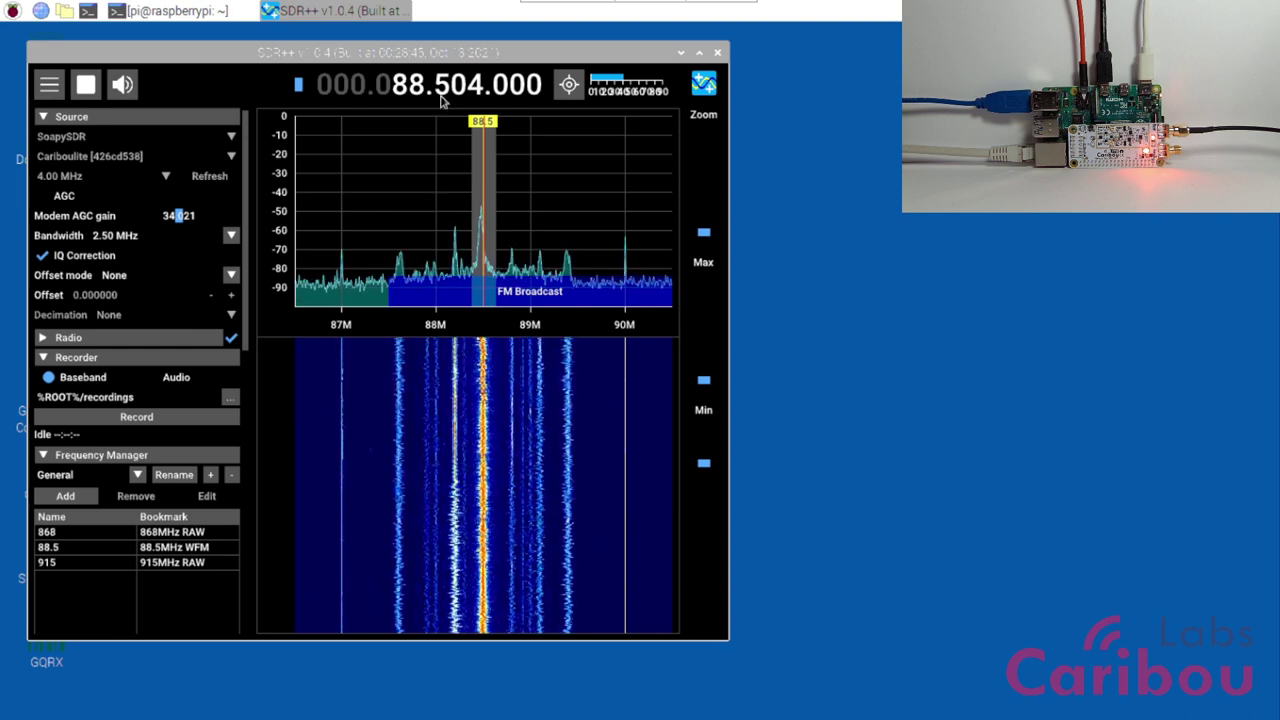
# - Step the frequency down 1 kHz at a time from 88.504 to exactly 88.500 MHz
pyautogui.click(478, 92)
pyautogui.click(478, 92)
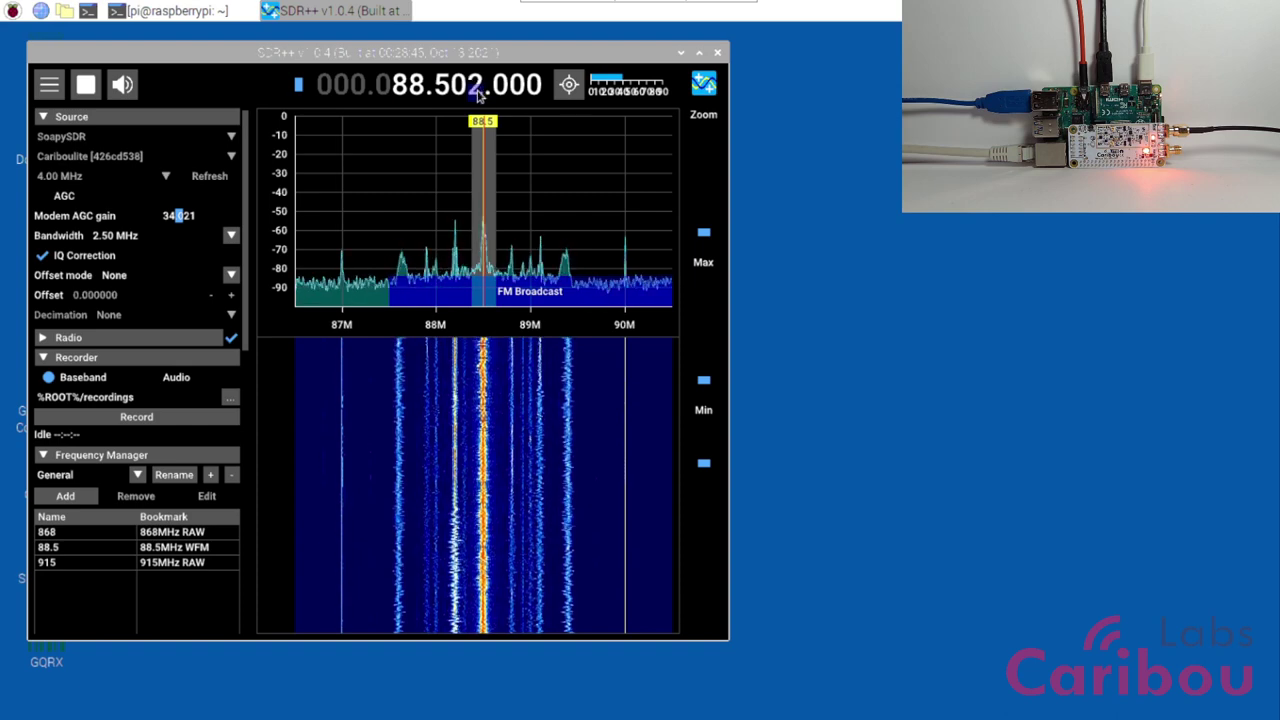
pyautogui.click(478, 92)
pyautogui.click(478, 92)
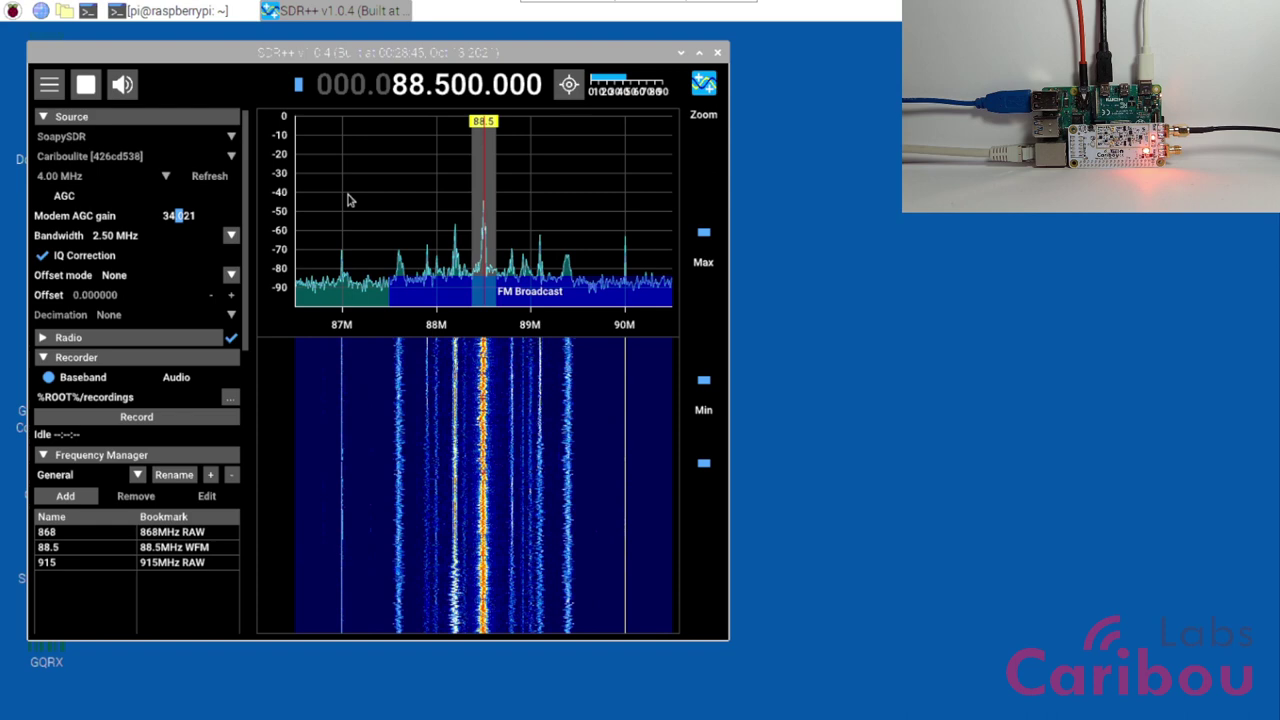
pyautogui.moveTo(481, 125)
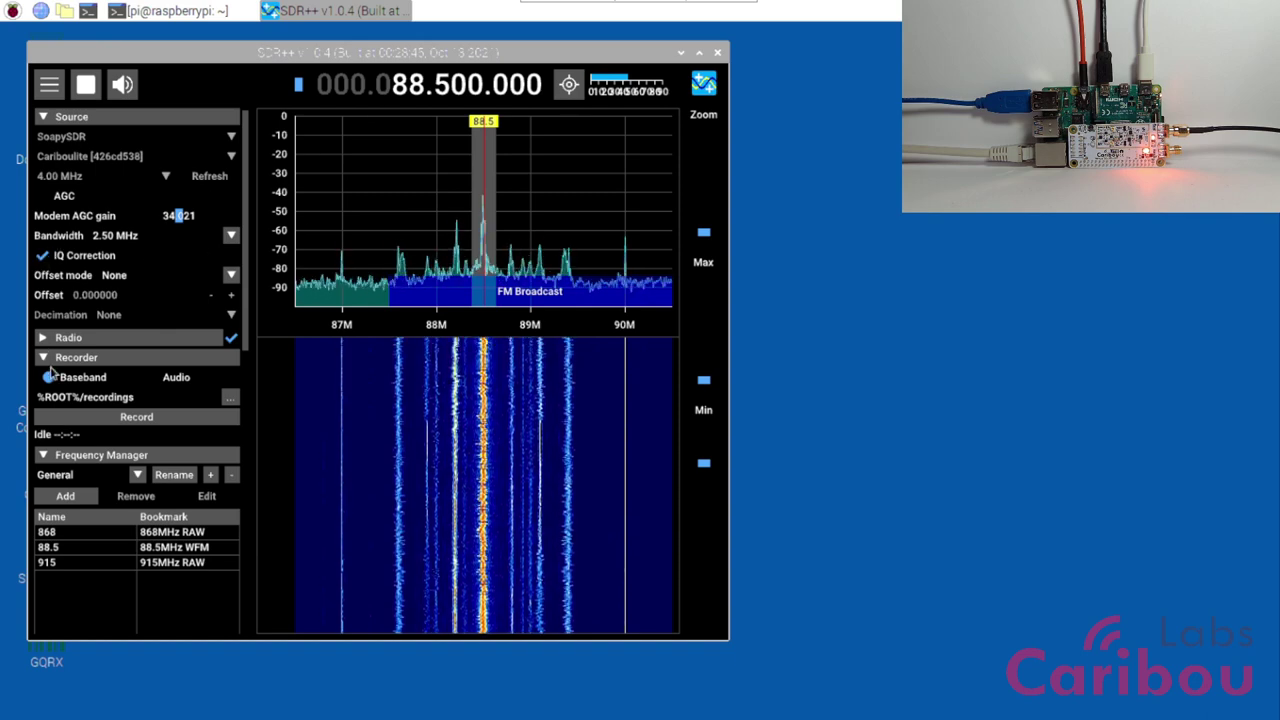
# - Switch off the Radio demodulator and turn AGC on
pyautogui.click(231, 338)
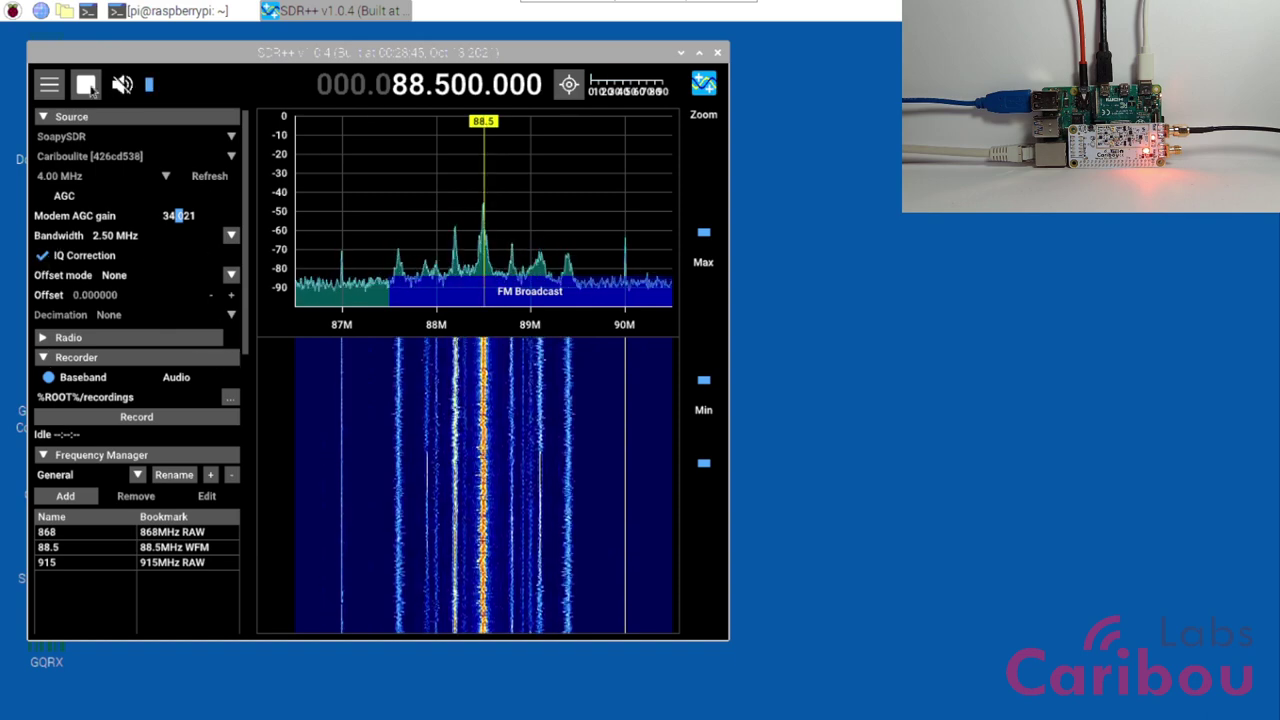
pyautogui.scroll(-1, 400, 92)
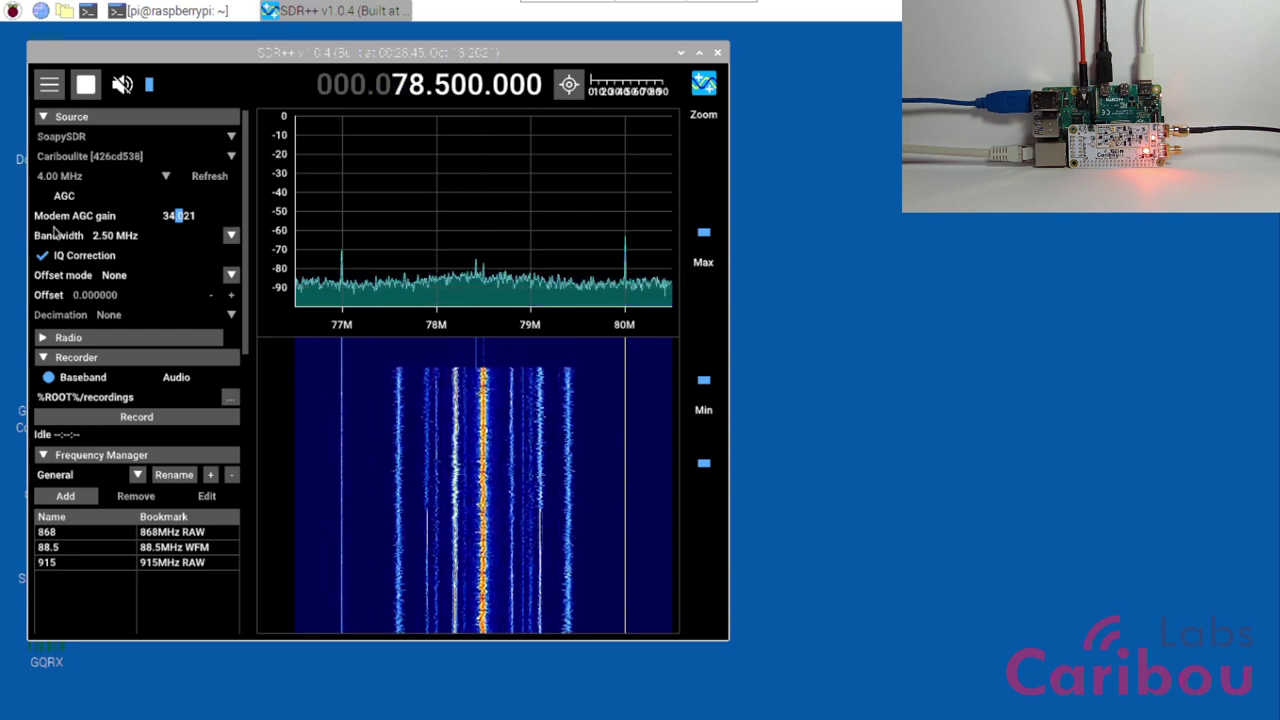
pyautogui.click(42, 196)
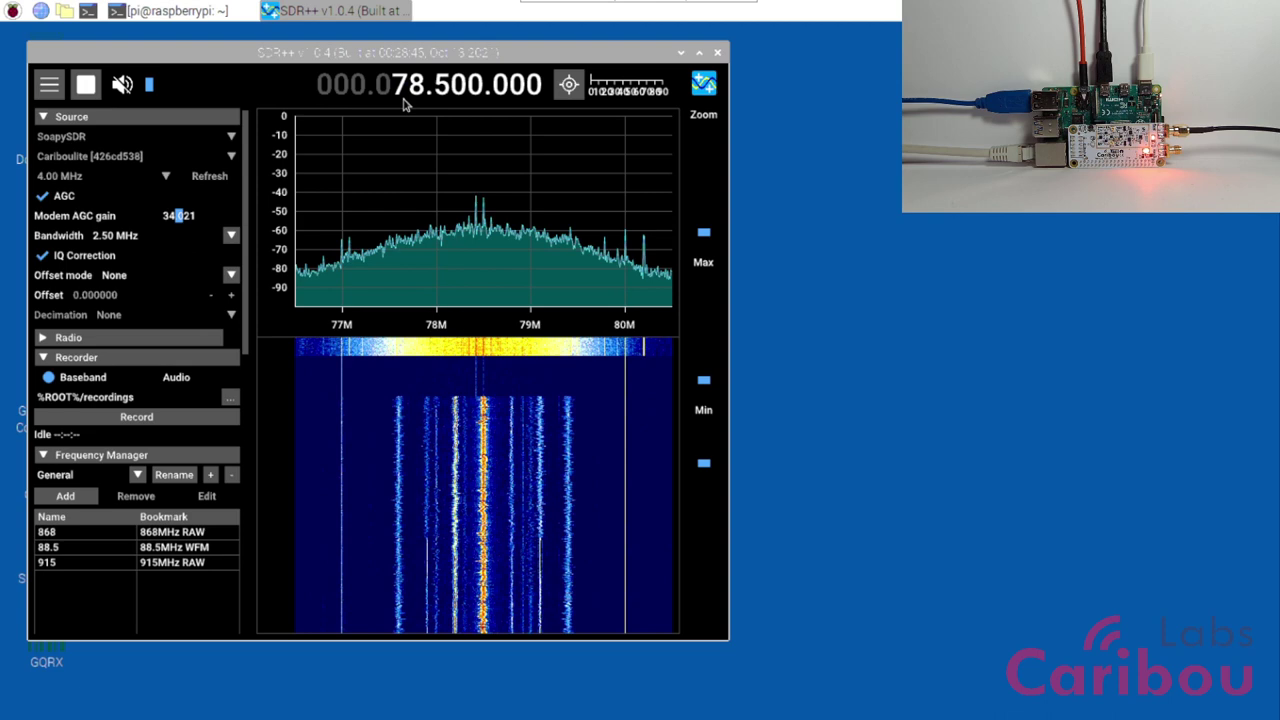
# - Apply the 868 MHz bookmark to retune the receiver, then turn AGC off
pyautogui.scroll(-1, 398, 90)
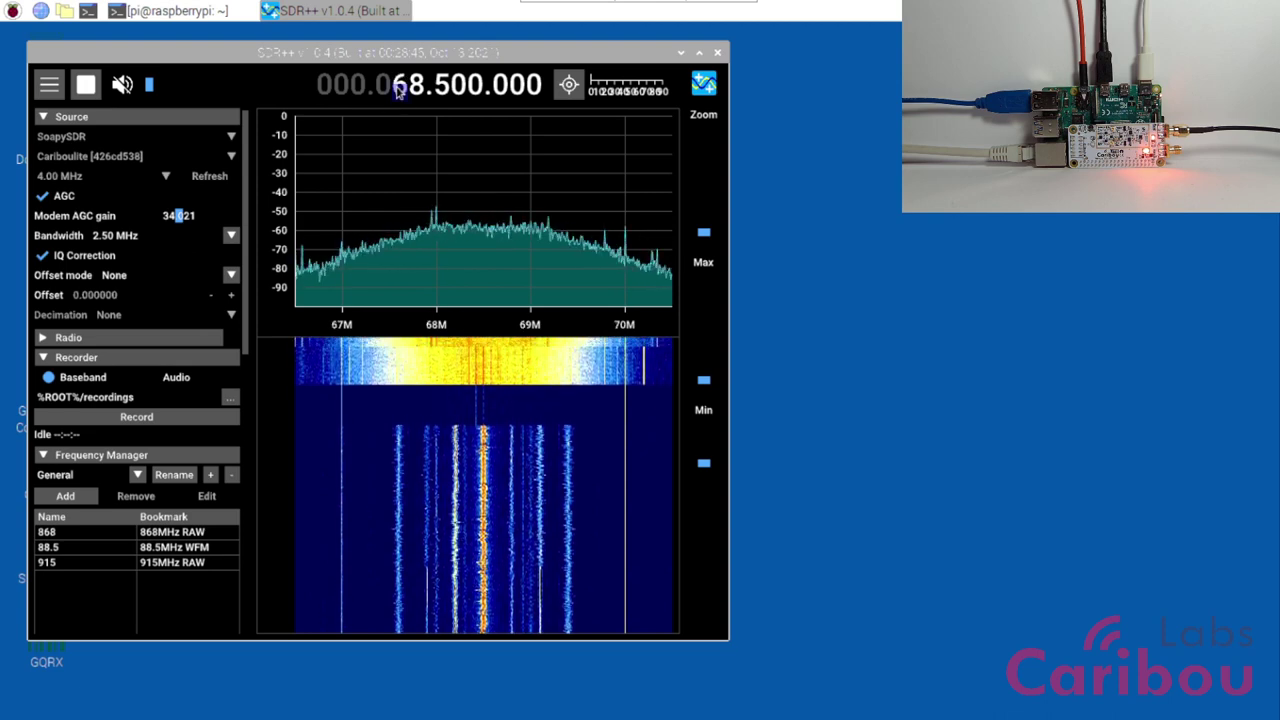
pyautogui.scroll(-1, 398, 90)
pyautogui.scroll(-1, 138, 468)
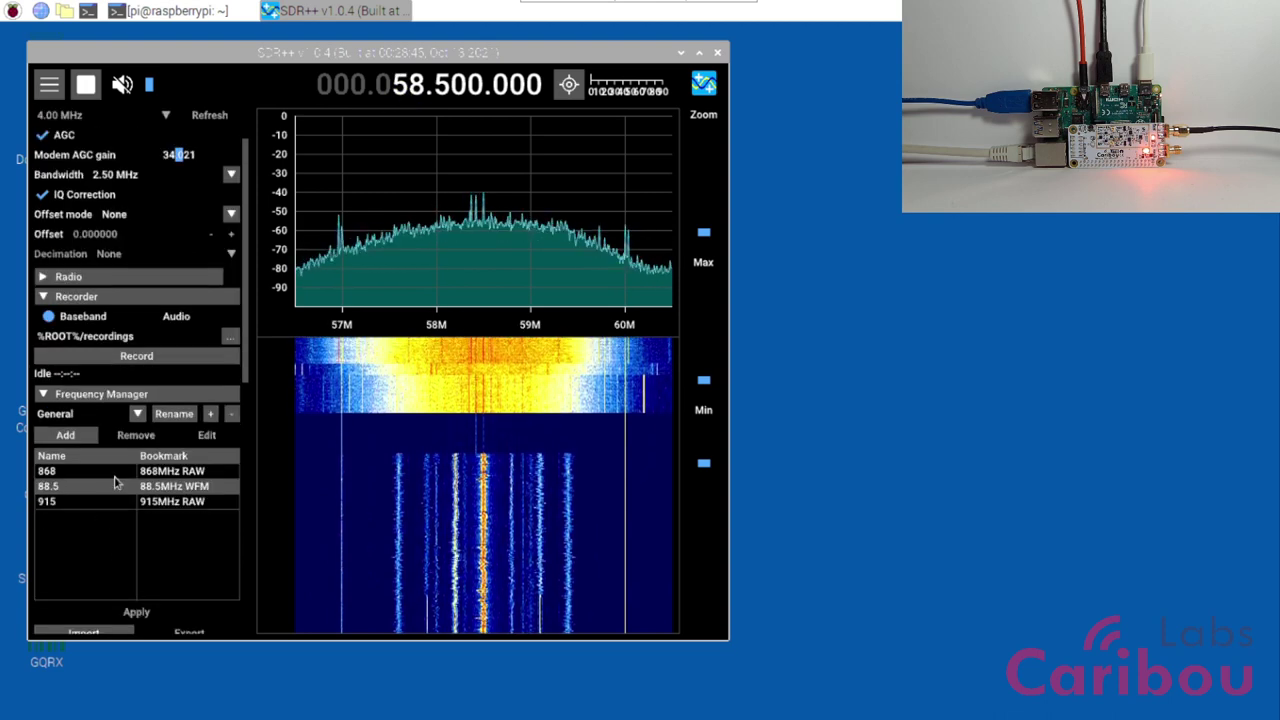
pyautogui.click(115, 470)
pyautogui.click(190, 610)
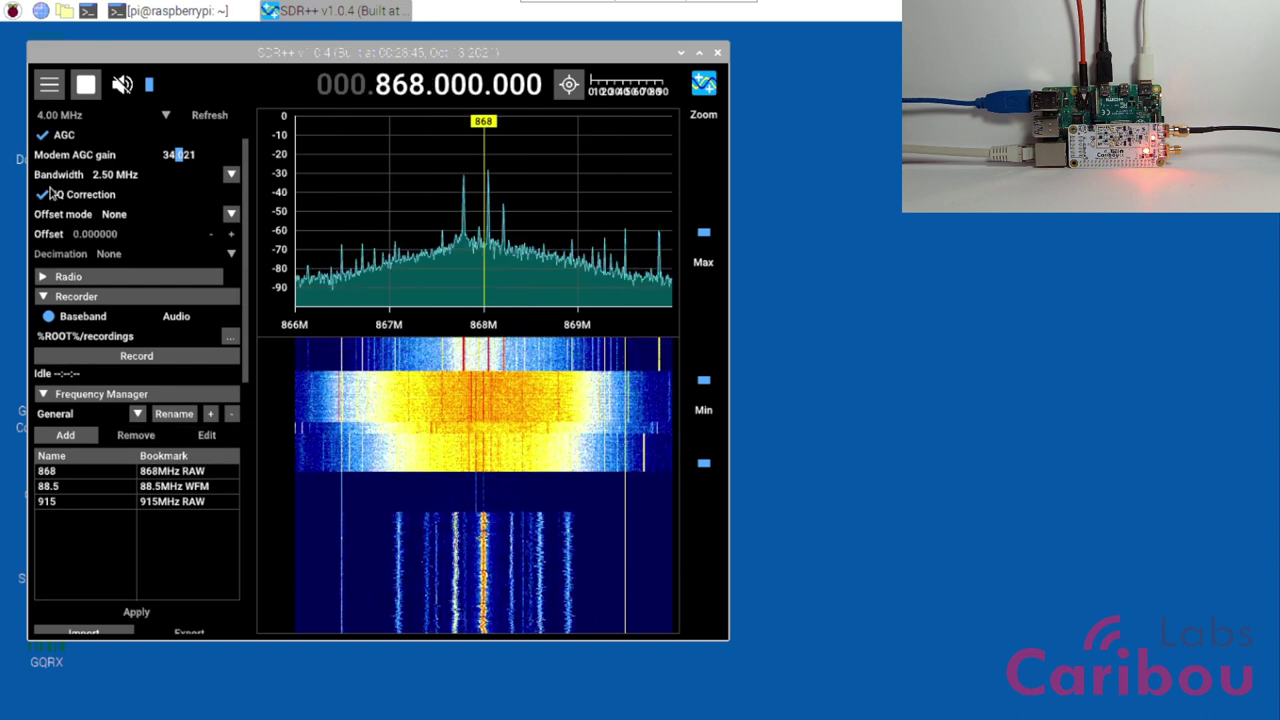
pyautogui.click(43, 136)
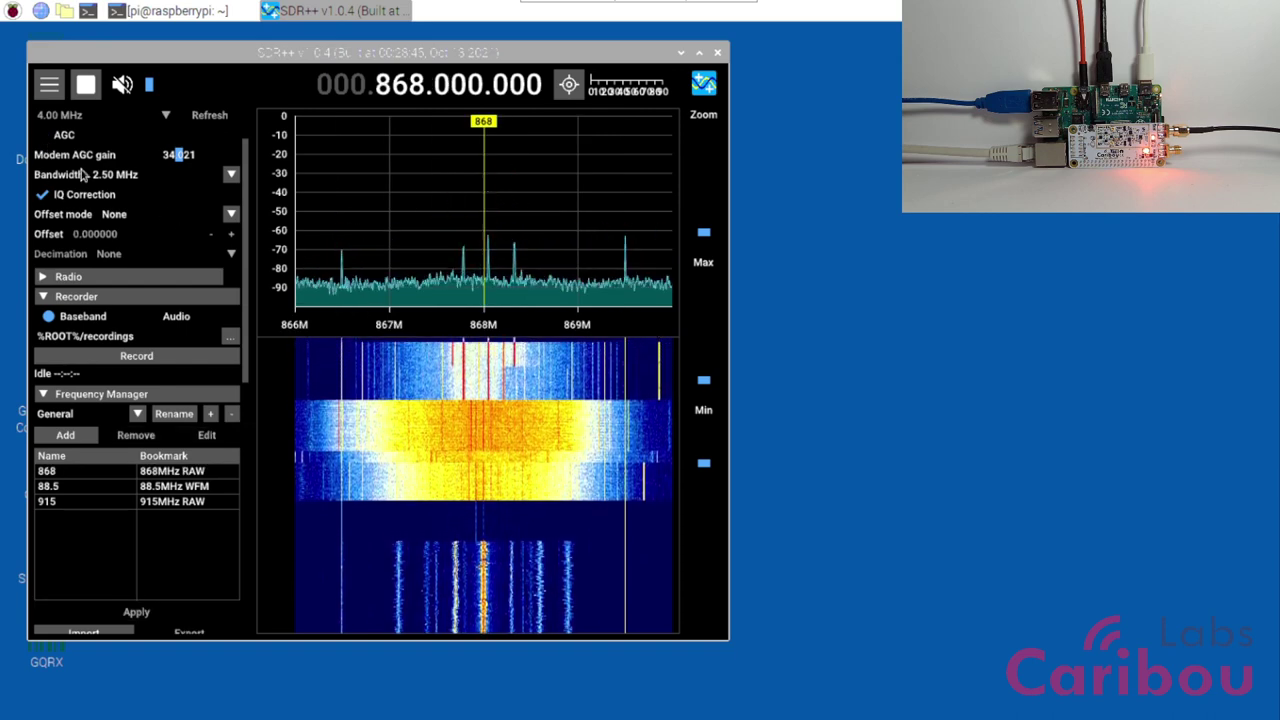
# - Raise the Modem AGC gain slider to 57.500
pyautogui.moveTo(178, 158); pyautogui.dragTo(215, 157)
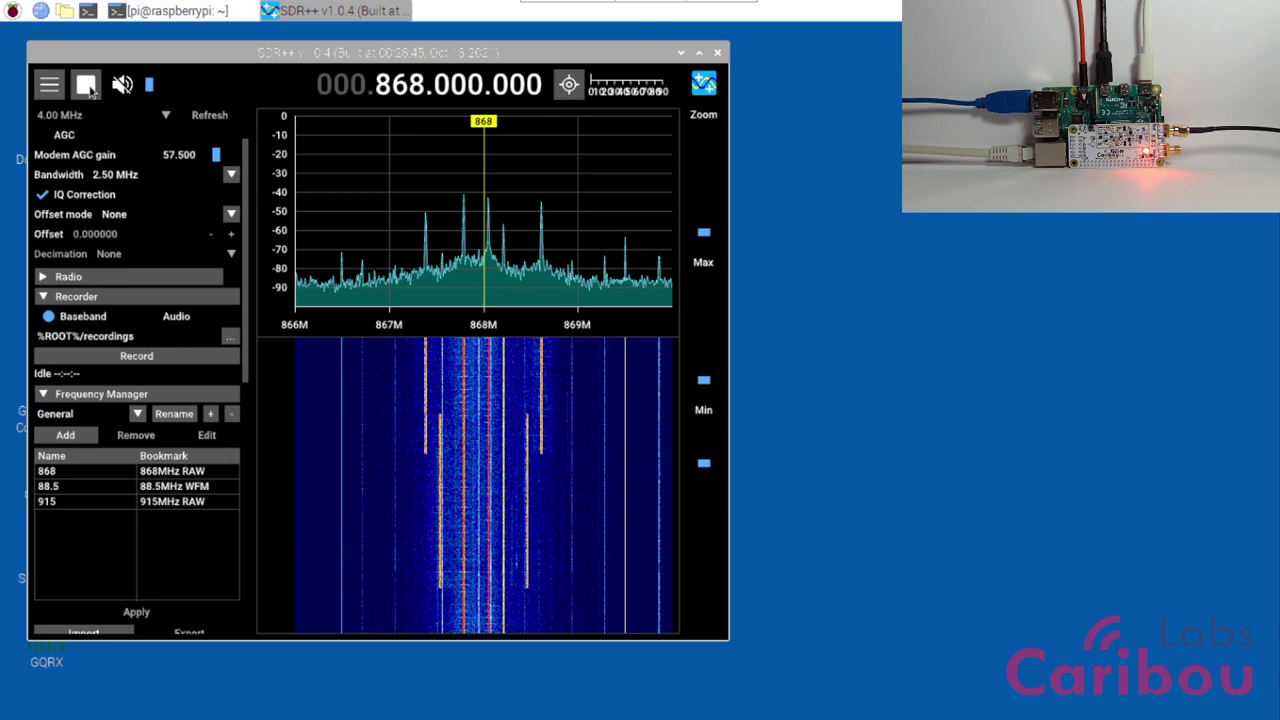
# - Stop the receiver at 868.000.000 using the toolbar Stop button
pyautogui.click(88, 86)
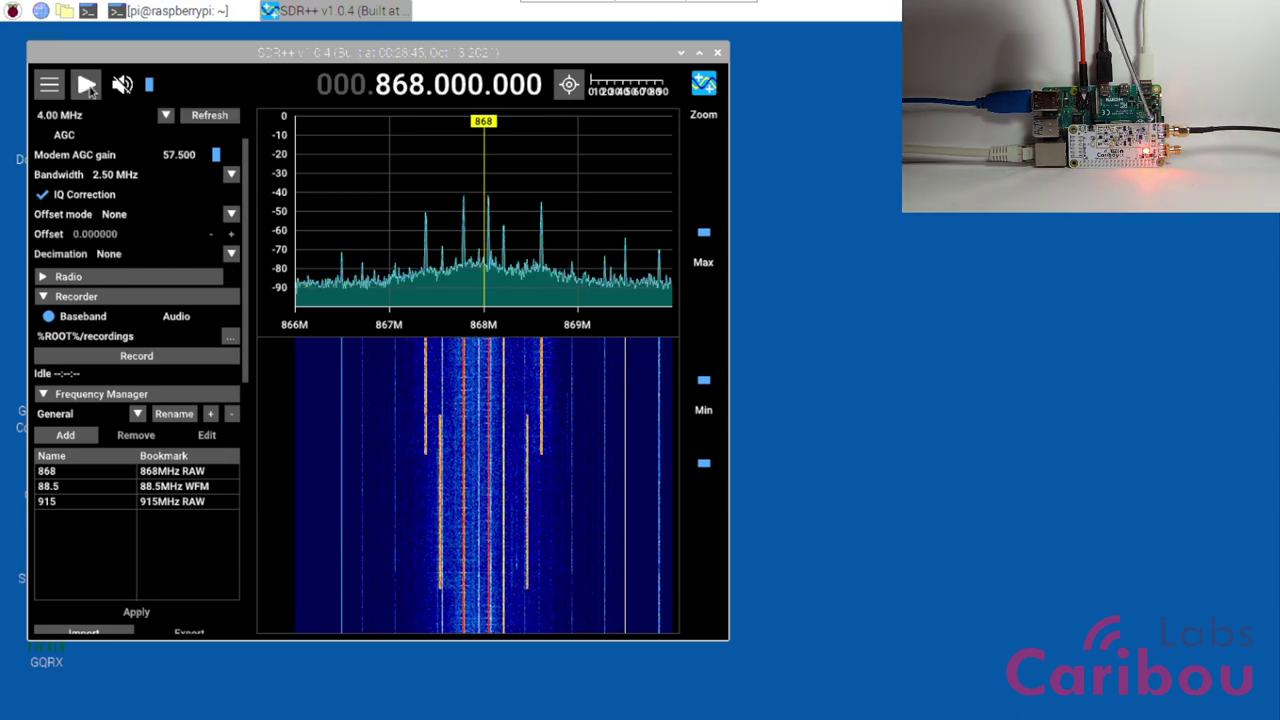